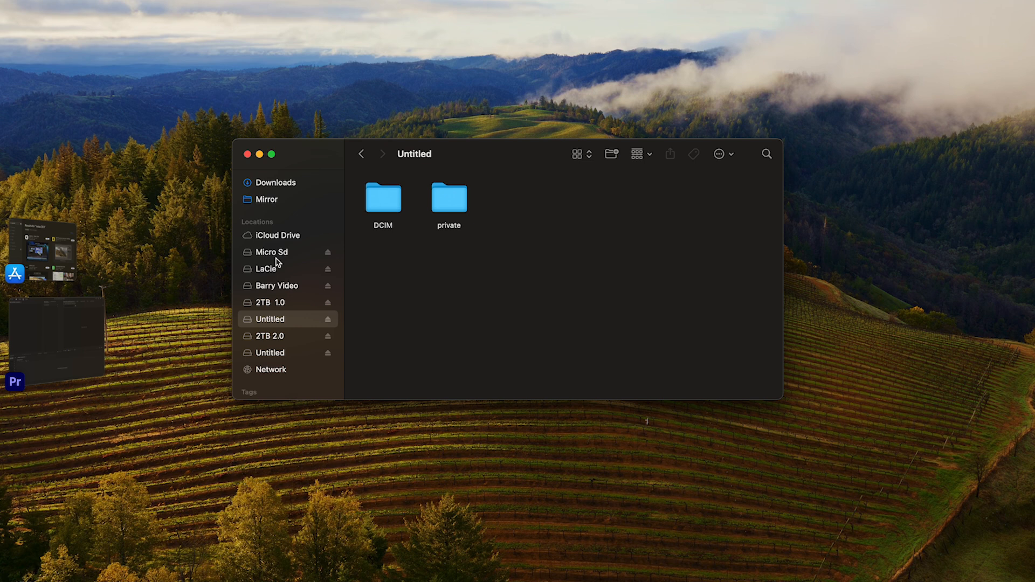
# Browse the DCIM footage on the Micro Sd card and paste the copied DJI clips into the All womens volleyball footage folder
pyautogui.click(275, 253)
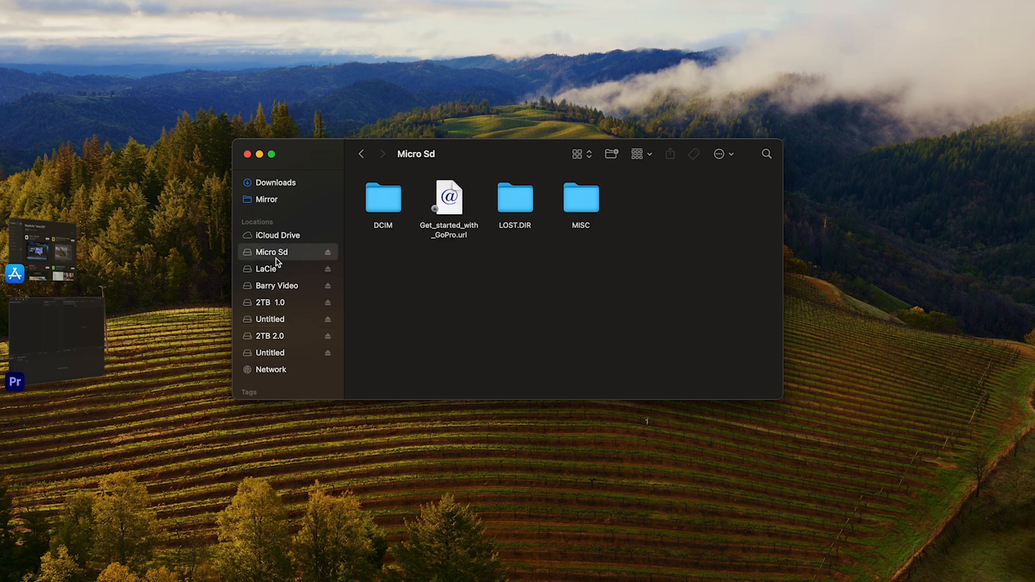
pyautogui.doubleClick(375, 208)
pyautogui.doubleClick(441, 202)
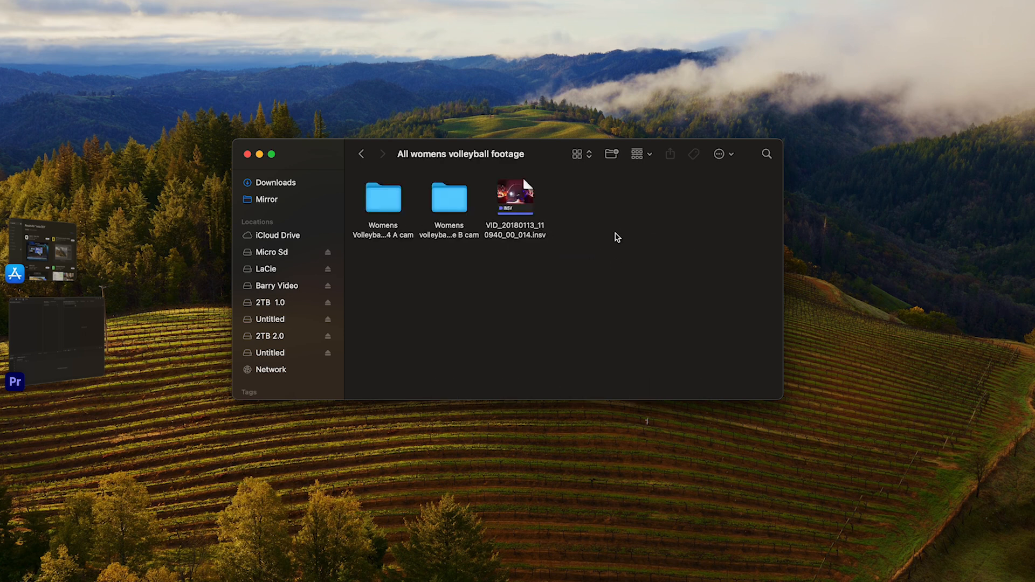
pyautogui.press('super+v')
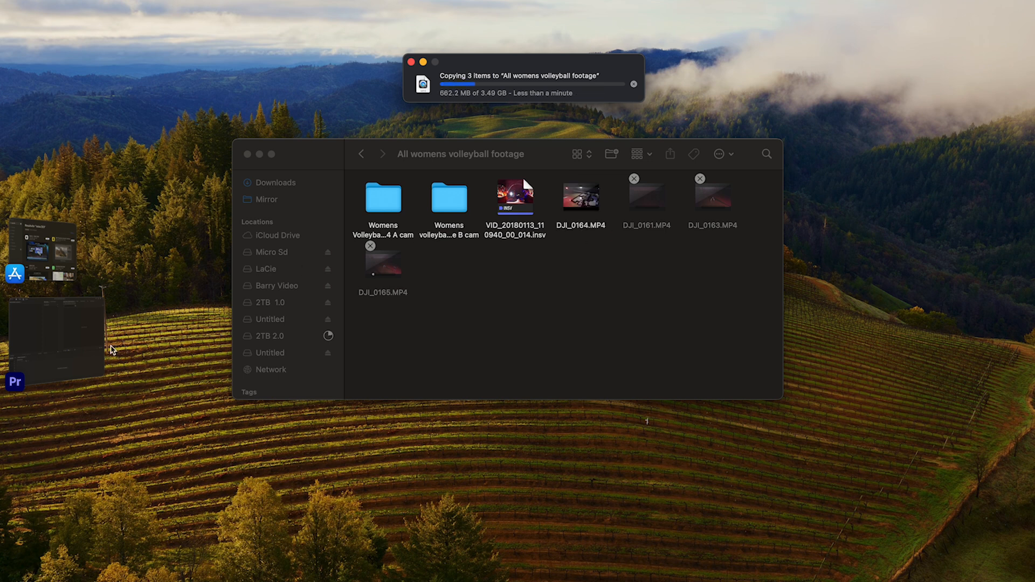
# Switch to the Womens volleyball Hype Video 24 project in Premiere Pro and load the Most Convenient workspace
pyautogui.click(81, 348)
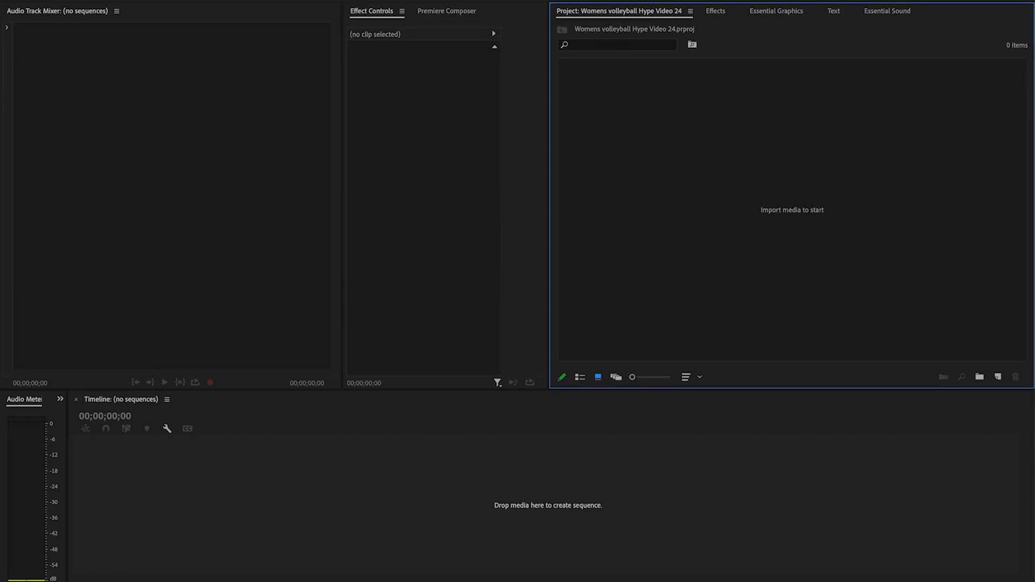
pyautogui.click(378, 0)
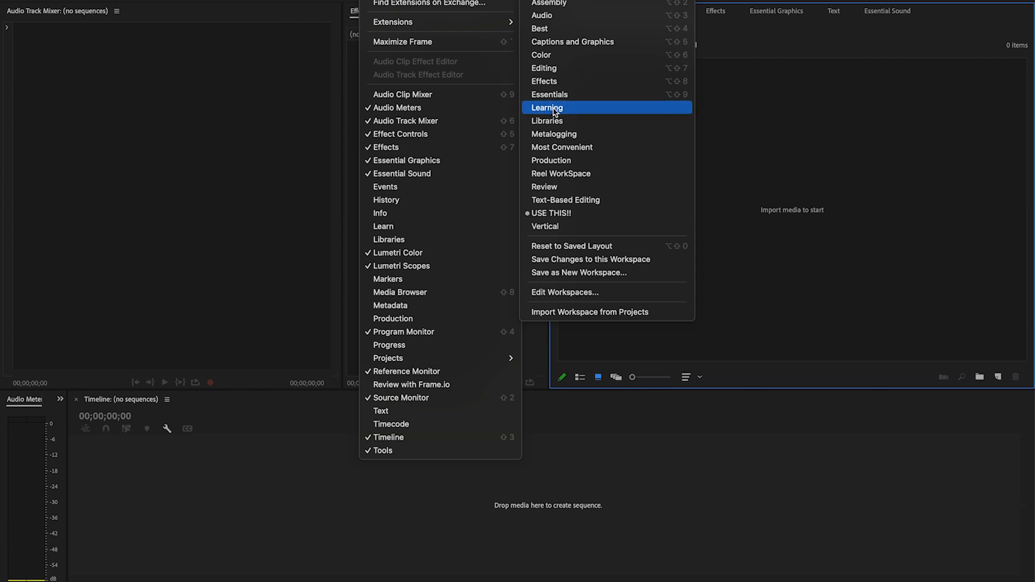
pyautogui.click(558, 149)
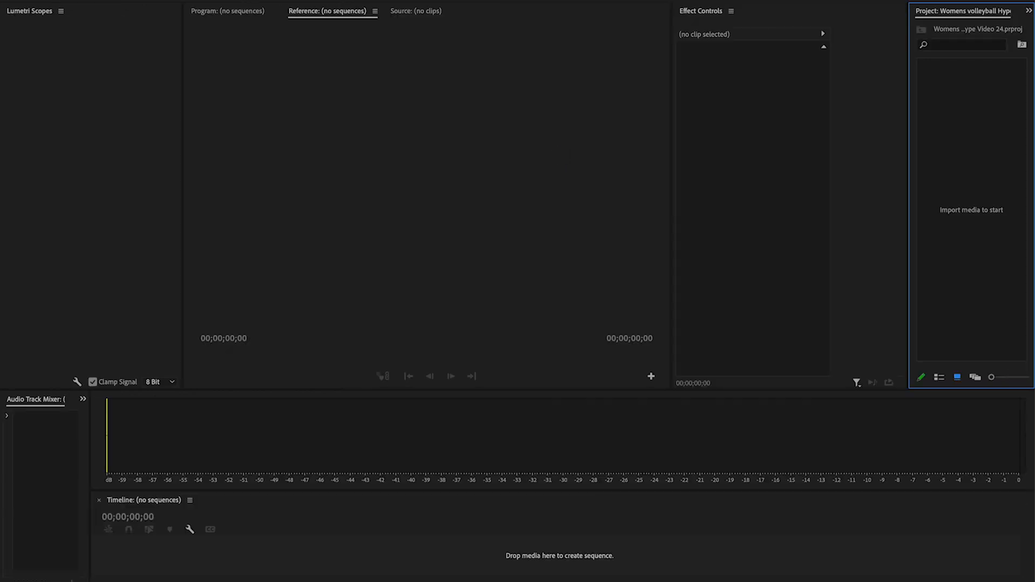
# Change the workspace layout to Editing
pyautogui.click(377, 0)
pyautogui.moveTo(436, 0)
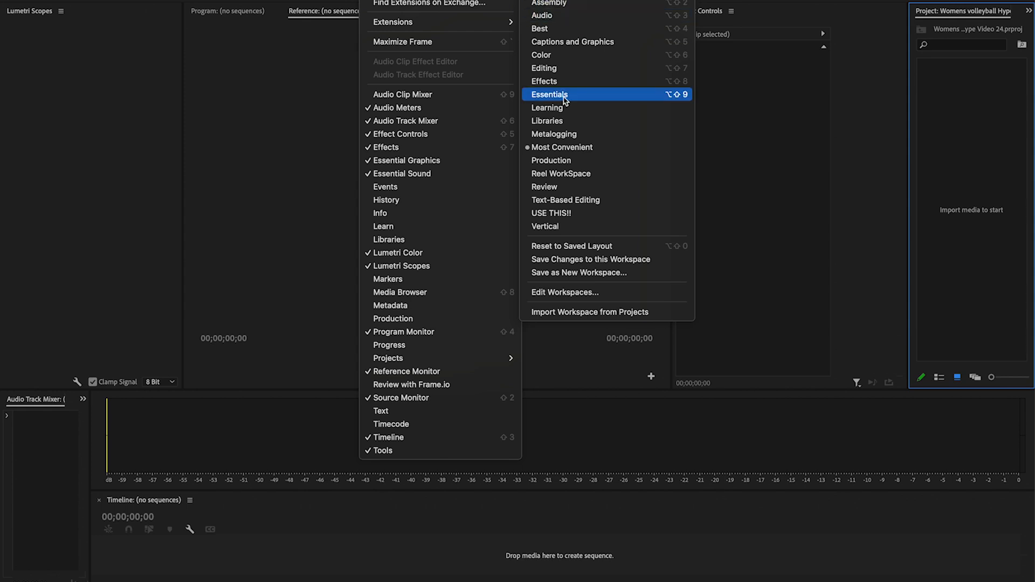
pyautogui.click(554, 69)
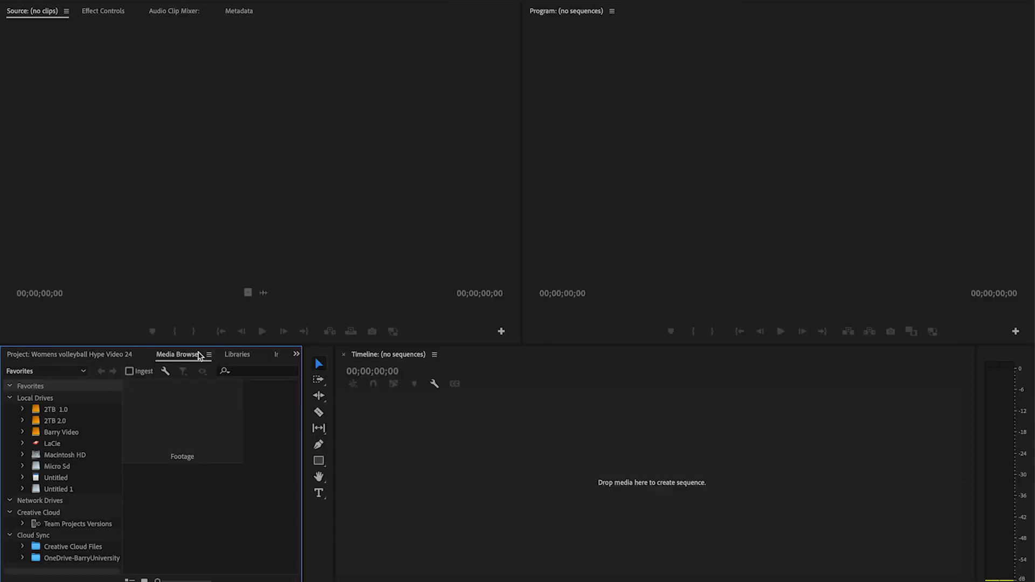
# Undock the Media Browser panel and dock it back into the project panel group
pyautogui.rightClick(185, 360)
pyautogui.click(227, 377)
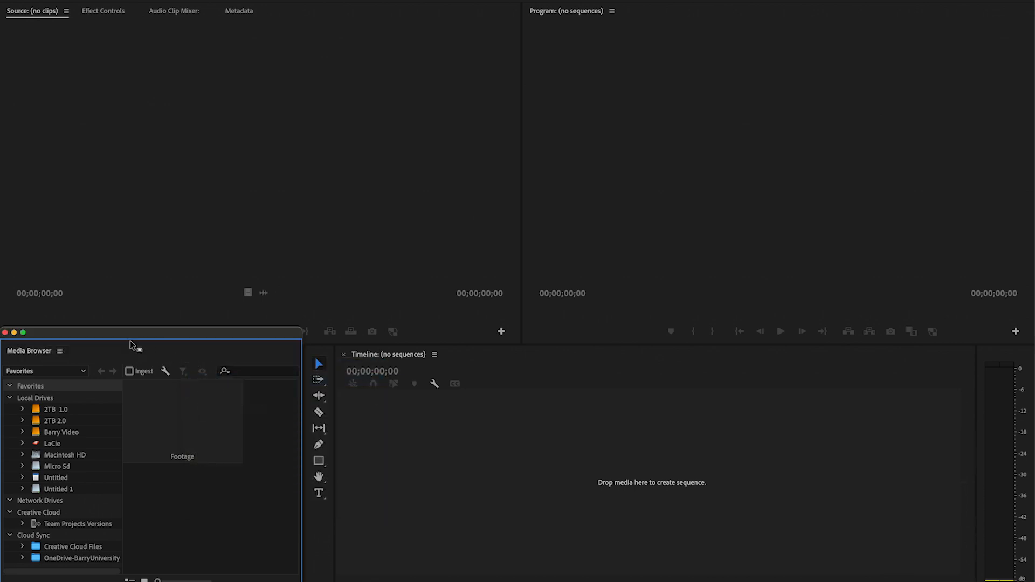
pyautogui.moveTo(80, 351); pyautogui.dragTo(87, 362)
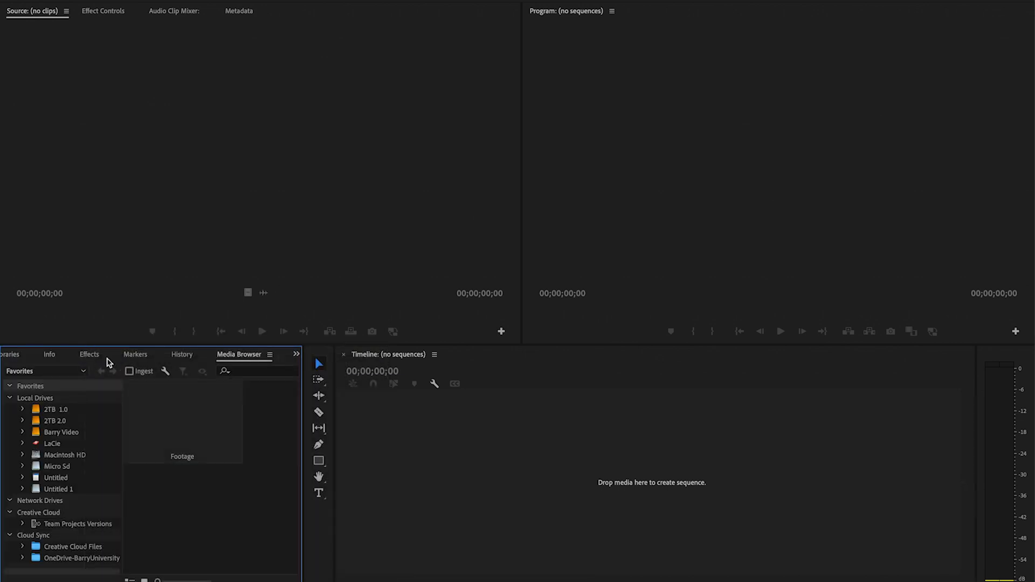
# Close the Media Browser panel
pyautogui.rightClick(236, 358)
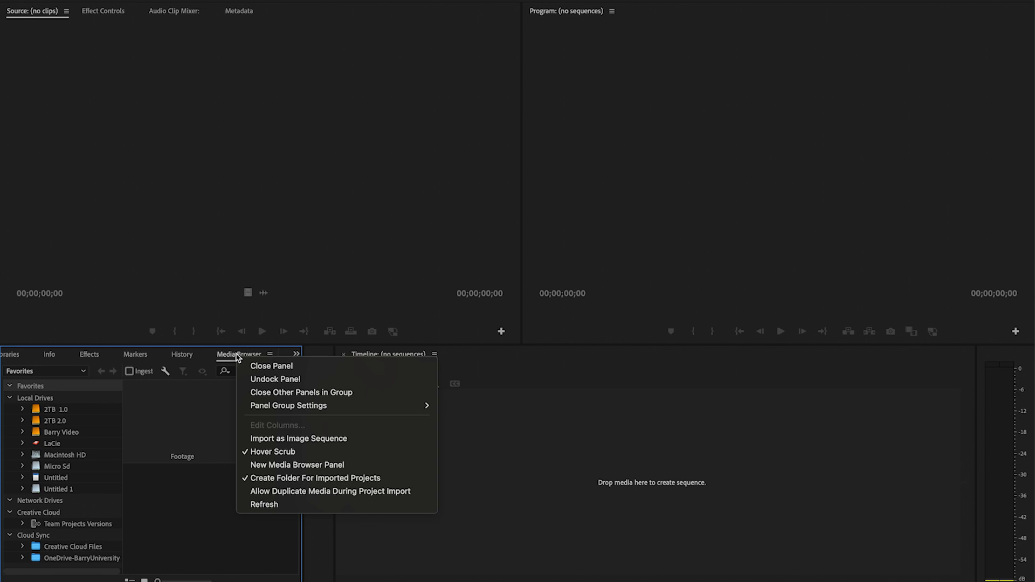
pyautogui.click(274, 371)
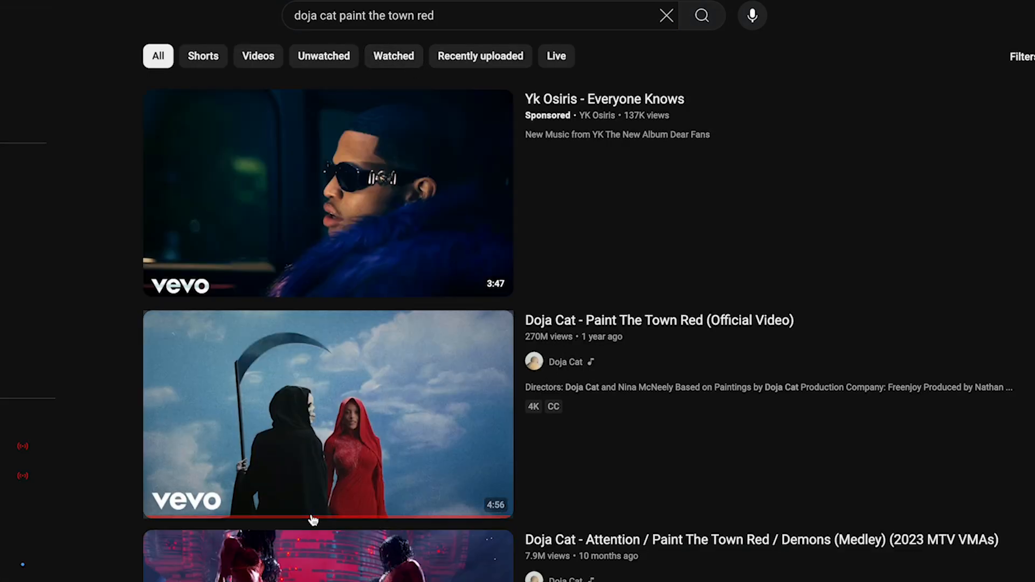
# Open the Doja Cat - Paint The Town Red (Lyrics) video from the YouTube search results
pyautogui.scroll(-10, 313, 519)
pyautogui.scroll(-3, 313, 520)
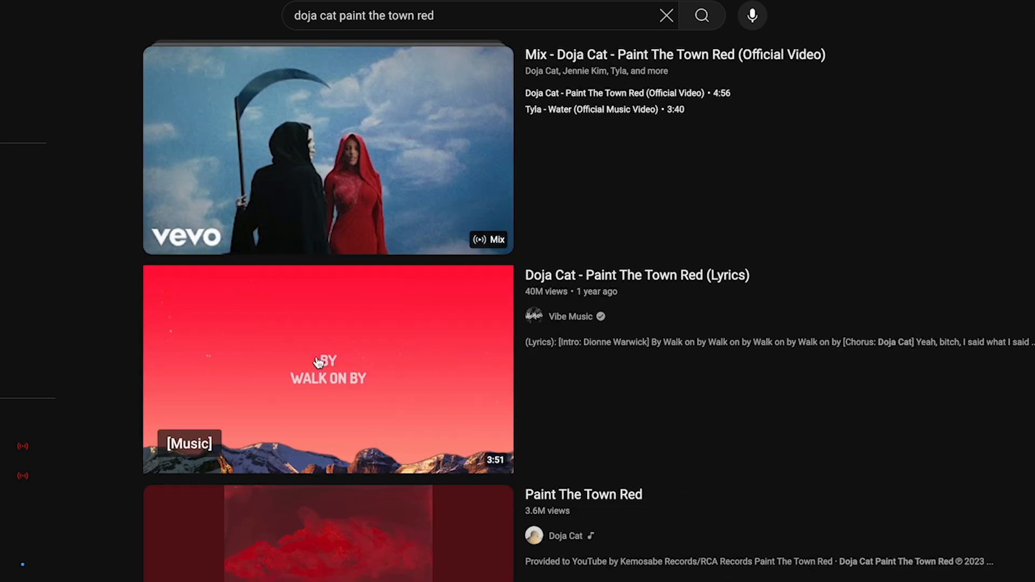
pyautogui.click(316, 357)
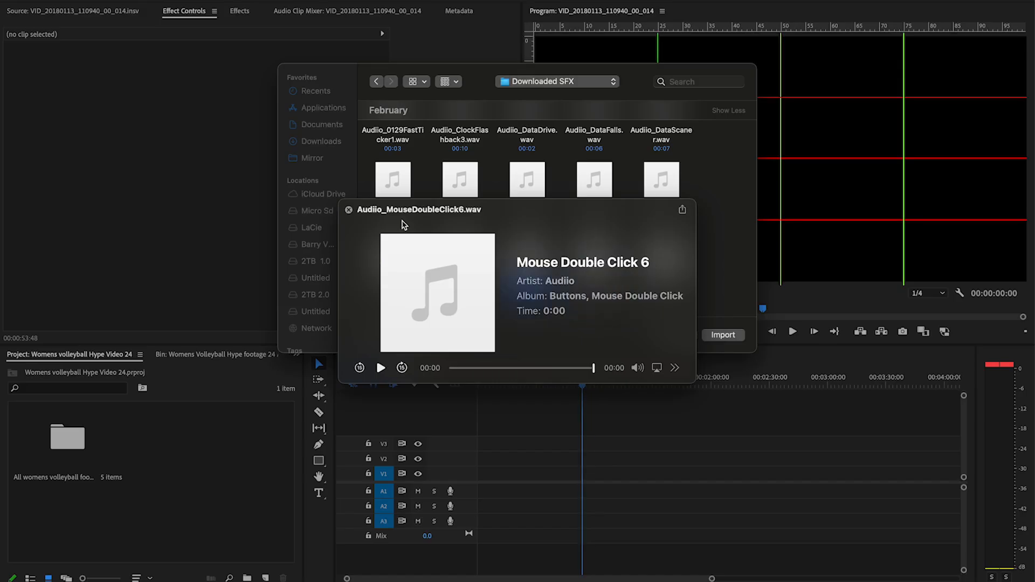
# Audition the Audiio sound effects in the Downloaded SFX folder one after another while choosing files to import
pyautogui.press('Left')
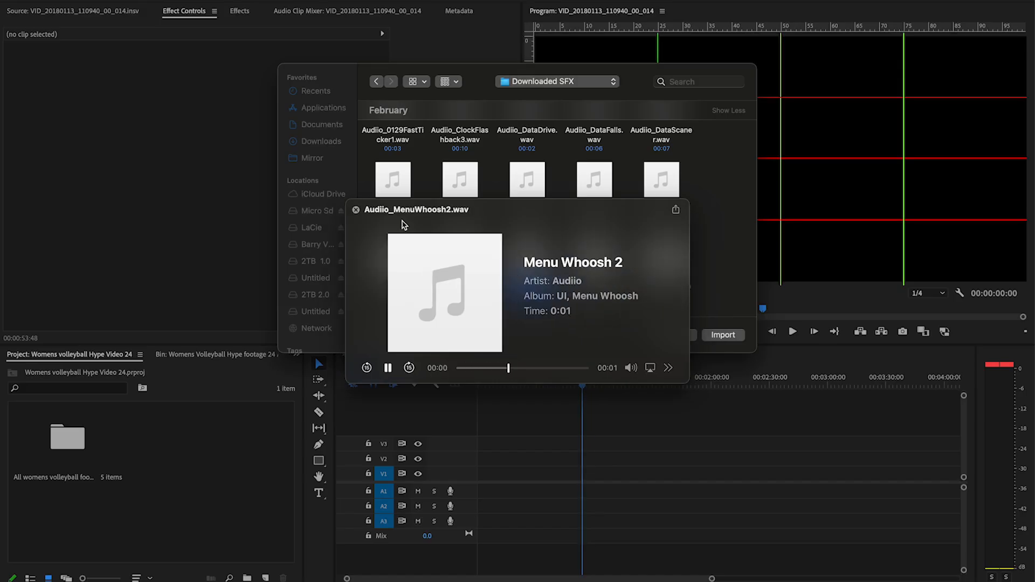
pyautogui.press('Left')
pyautogui.press('Left')
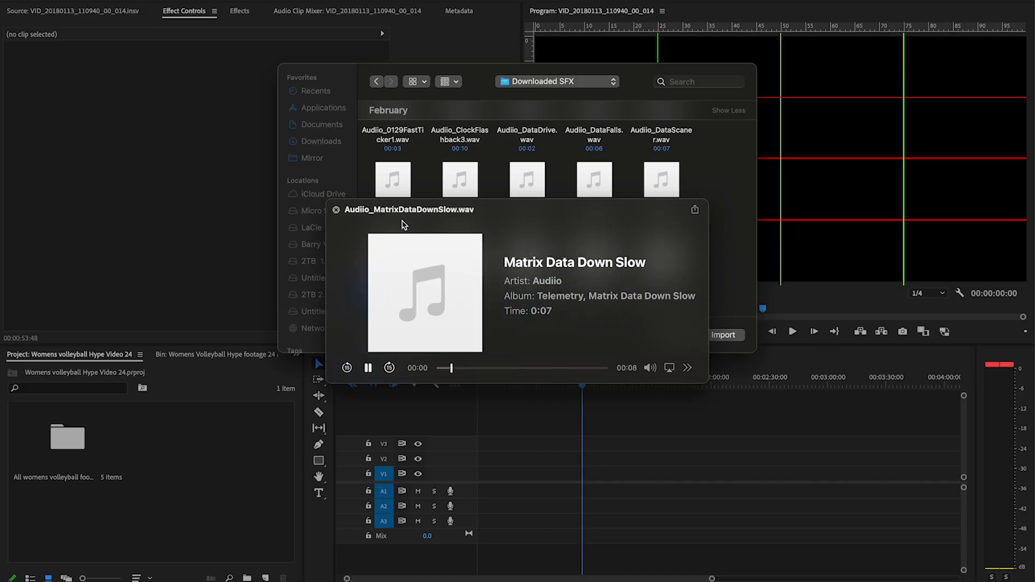
pyautogui.press('Right')
pyautogui.press('Left')
pyautogui.press('Down')
pyautogui.press('Right')
pyautogui.press('Right')
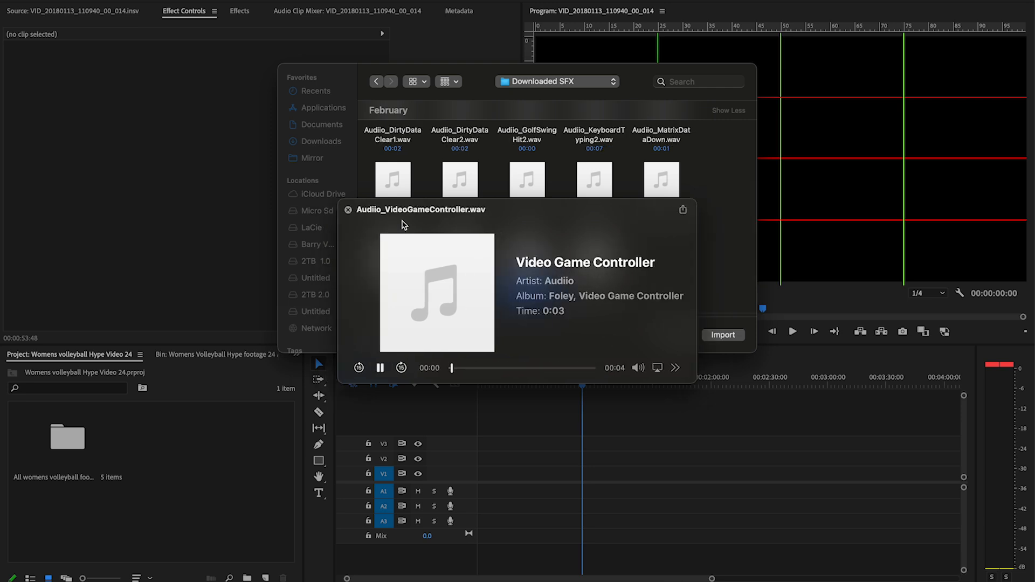
pyautogui.press('Right')
pyautogui.press('Down')
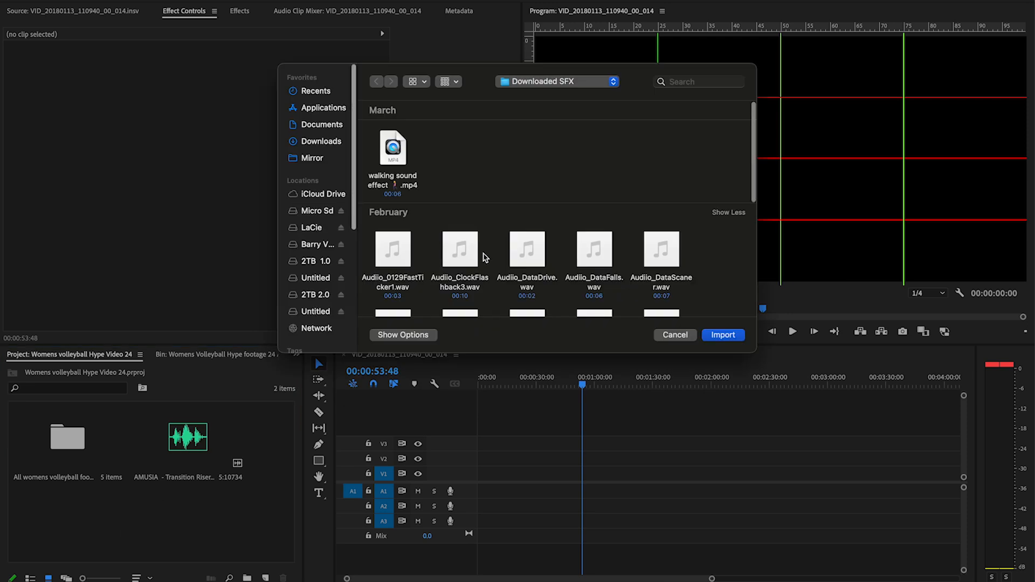
# Preview the AMUSIA Transition Riser Airy Whoosh sound in the Downloaded SFX folder
pyautogui.scroll(-10, 460, 256)
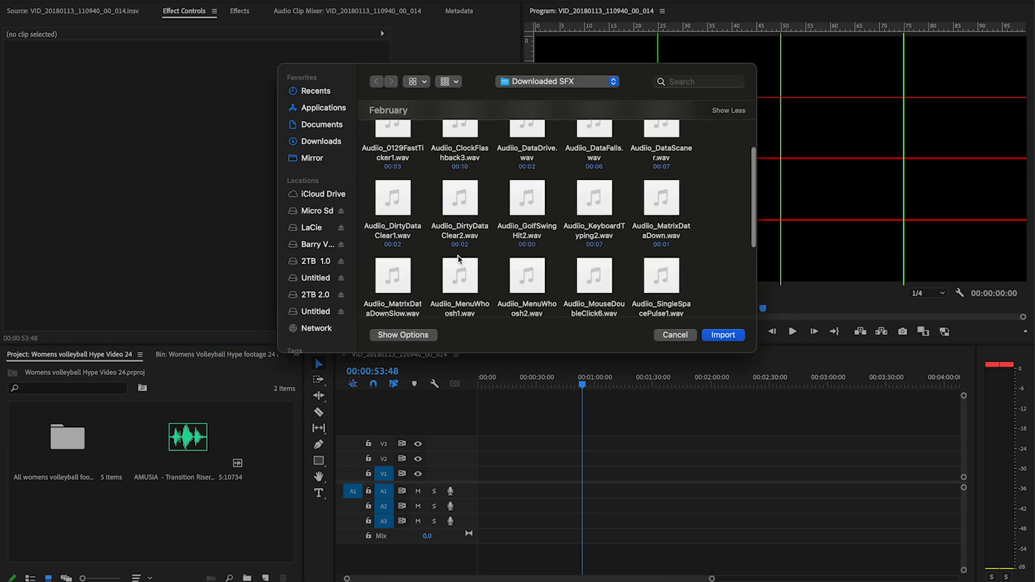
pyautogui.click(460, 257)
pyautogui.press('space')
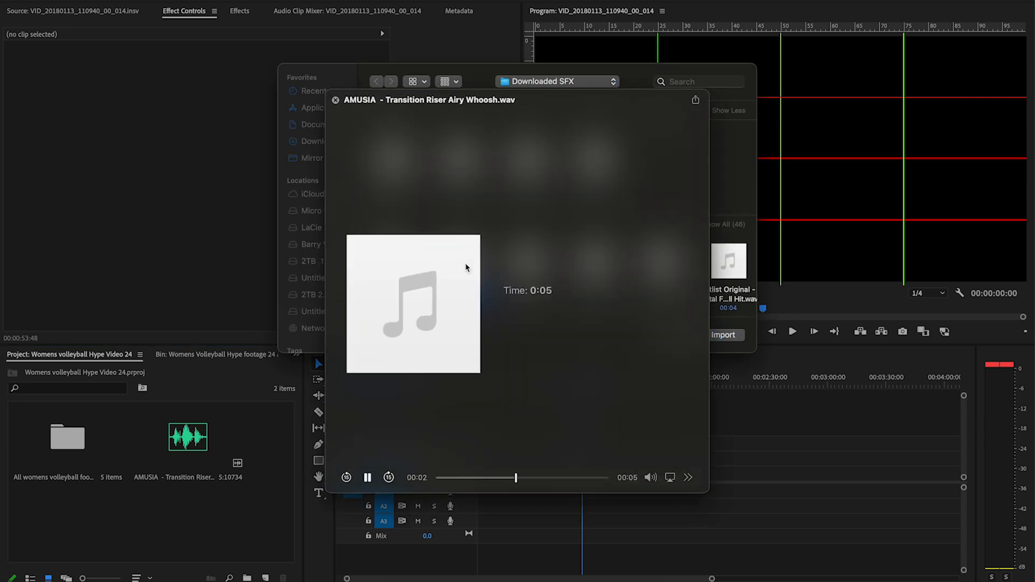
pyautogui.press('space')
# Audition the AMUSIA Whoosh Reverse Light Switch and Short Riser Shimmering Low End Drone sounds and import both into the project
pyautogui.click(533, 290)
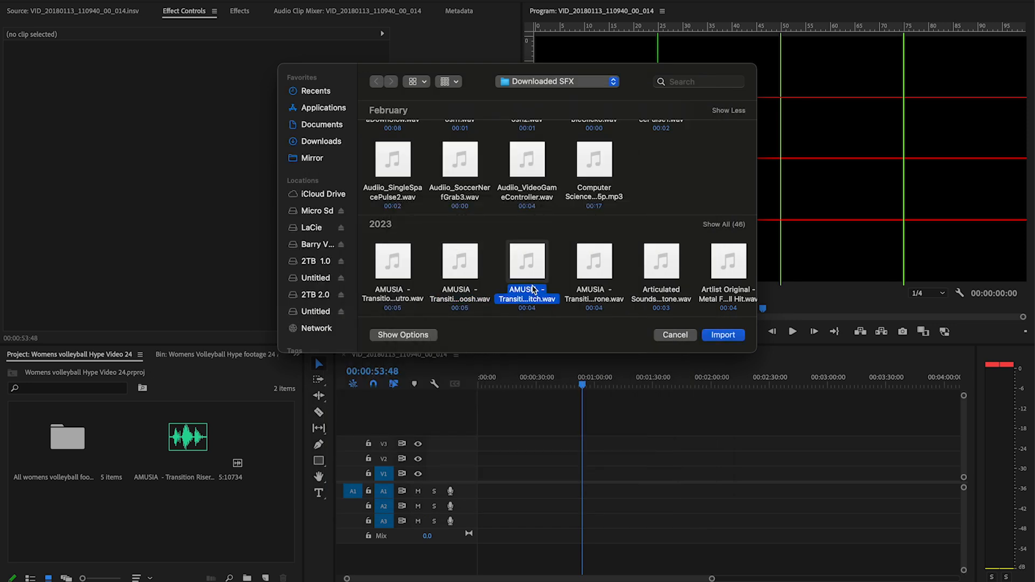
pyautogui.press('space')
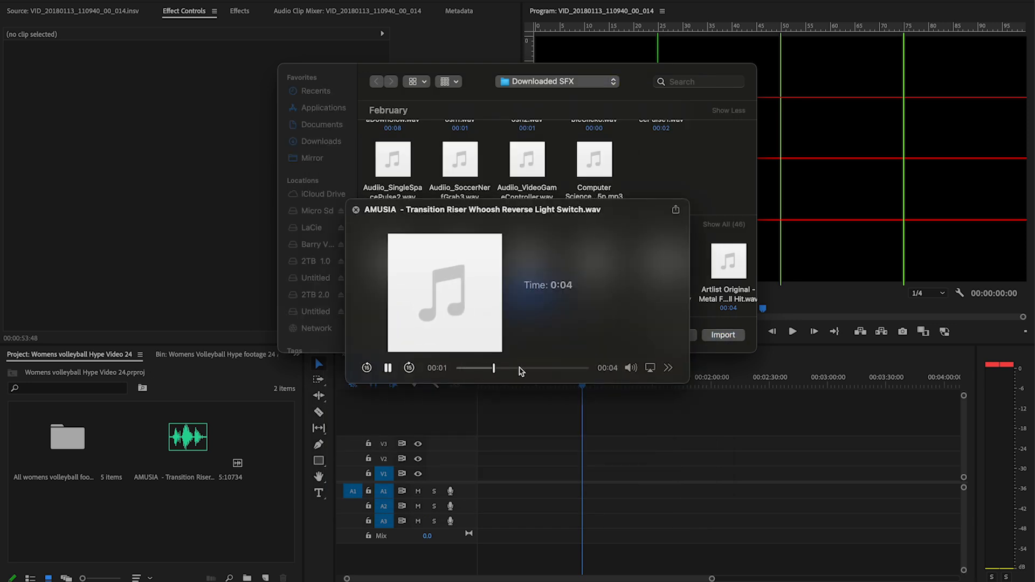
pyautogui.press('space')
pyautogui.click(576, 300)
pyautogui.press('space')
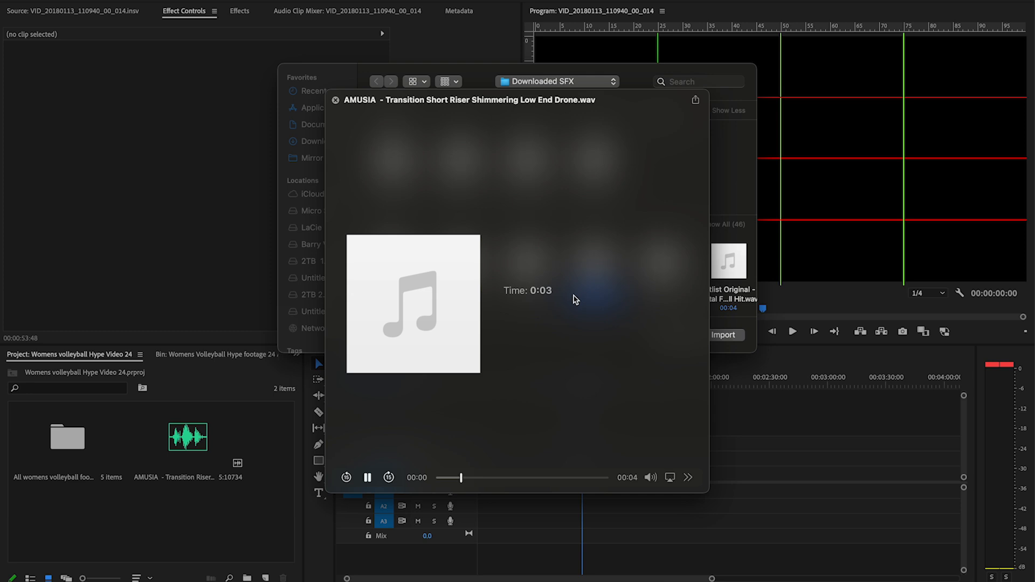
pyautogui.press('space')
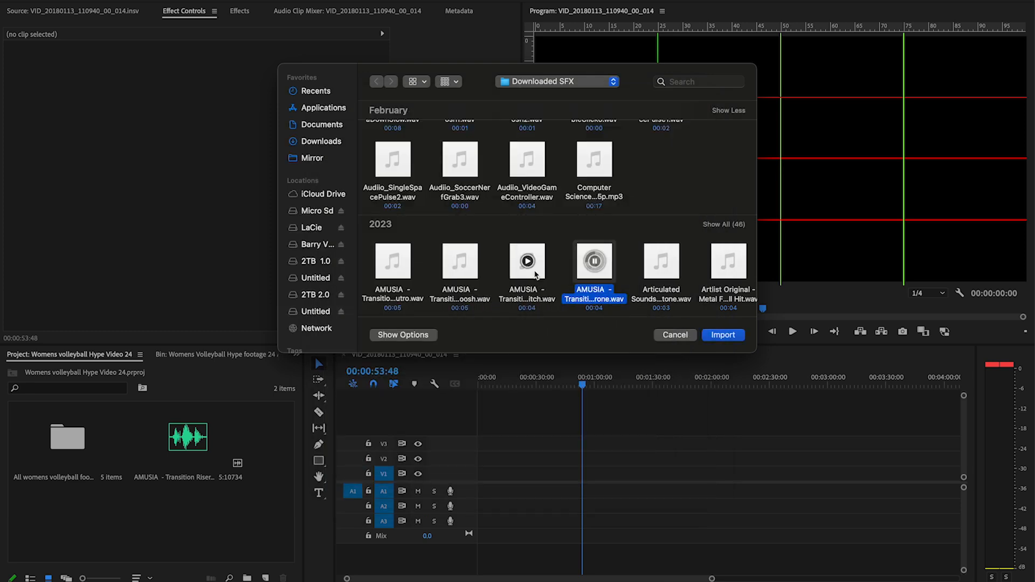
pyautogui.moveTo(499, 231); pyautogui.dragTo(584, 275)
pyautogui.click(722, 335)
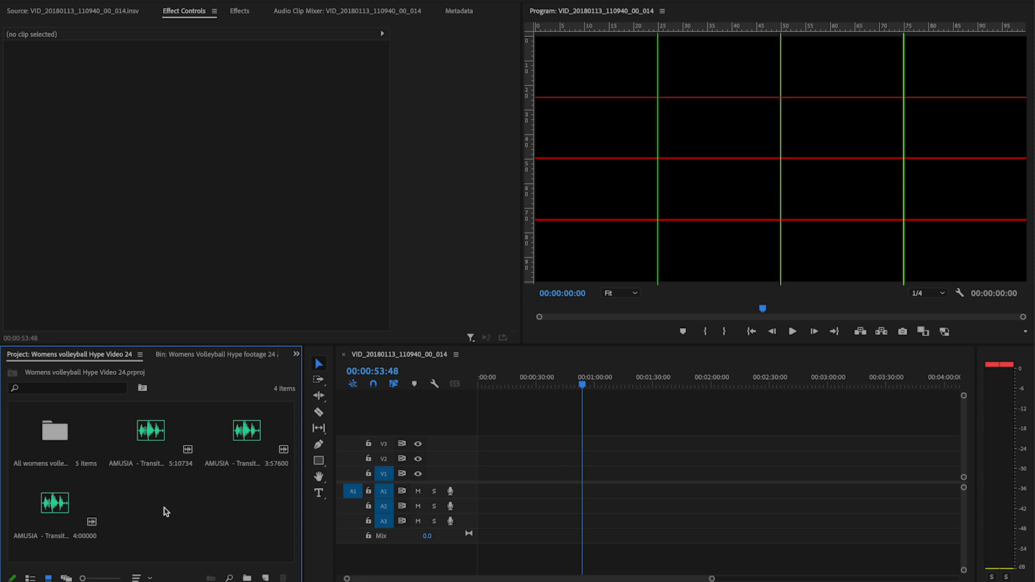
# Reopen the import dialog and audition the Shimmering Low End Drone, Impact Tiny Flick Undertone and neighbouring sound effects
pyautogui.doubleClick(164, 513)
pyautogui.scroll(-5, 482, 246)
pyautogui.scroll(-3, 482, 246)
pyautogui.click(602, 264)
pyautogui.press('space')
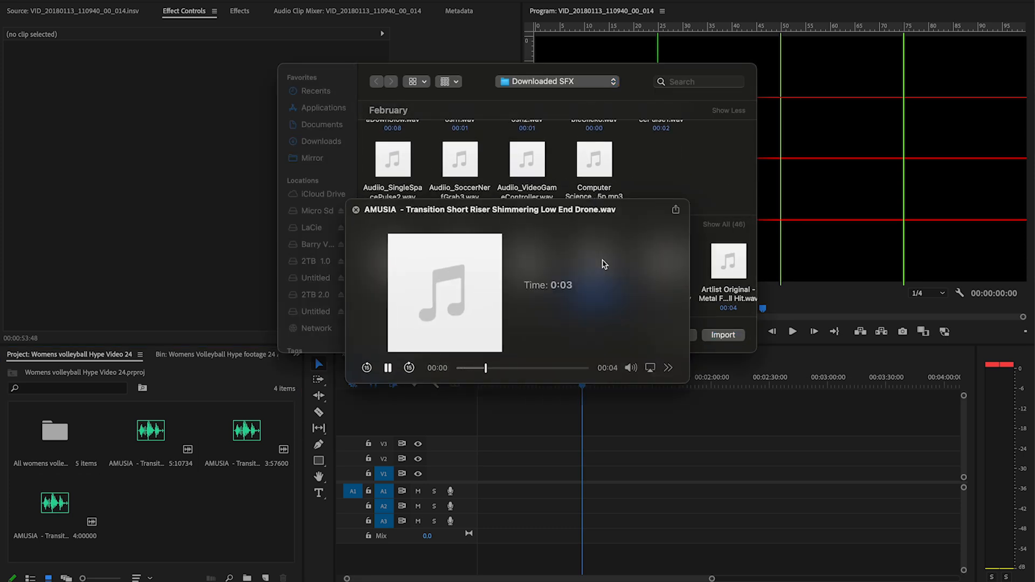
pyautogui.click(688, 282)
pyautogui.press('space')
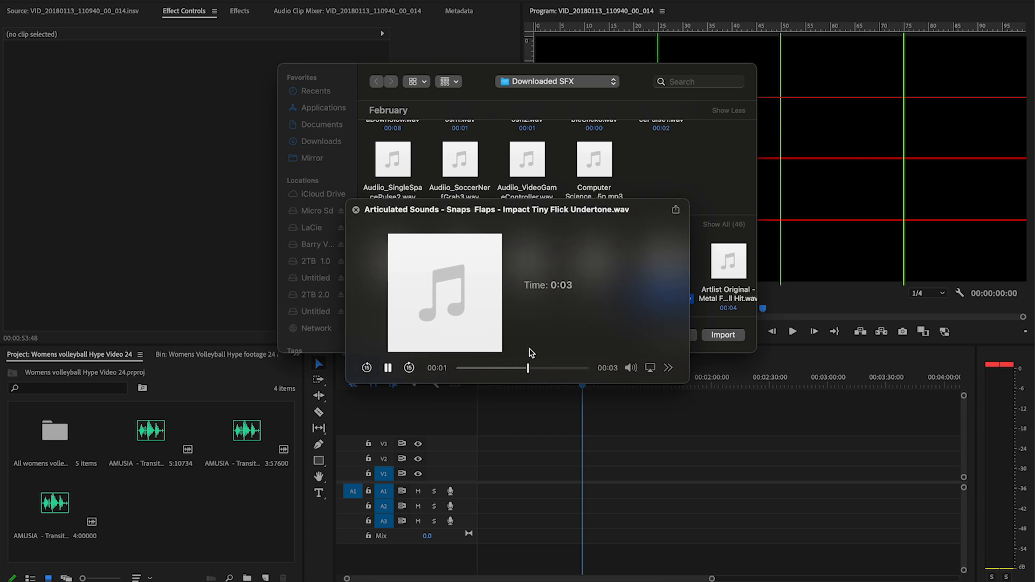
pyautogui.press('Right')
pyautogui.press('Left')
pyautogui.press('Left')
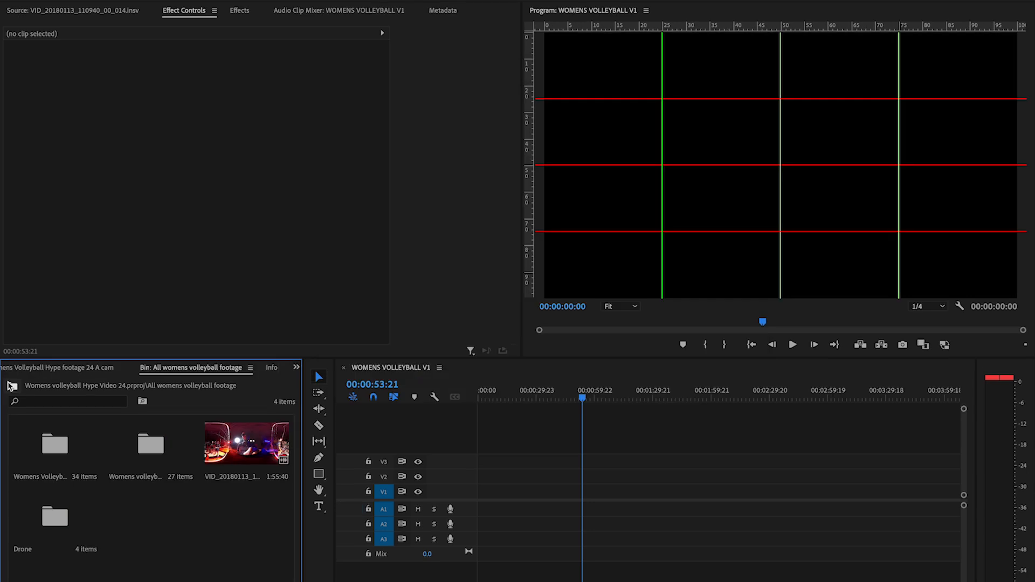
# Create a new sequence named SCRATCH TRACK in the project root, using the ARRI 1080p 23.976 preset
pyautogui.click(32, 362)
pyautogui.click(262, 577)
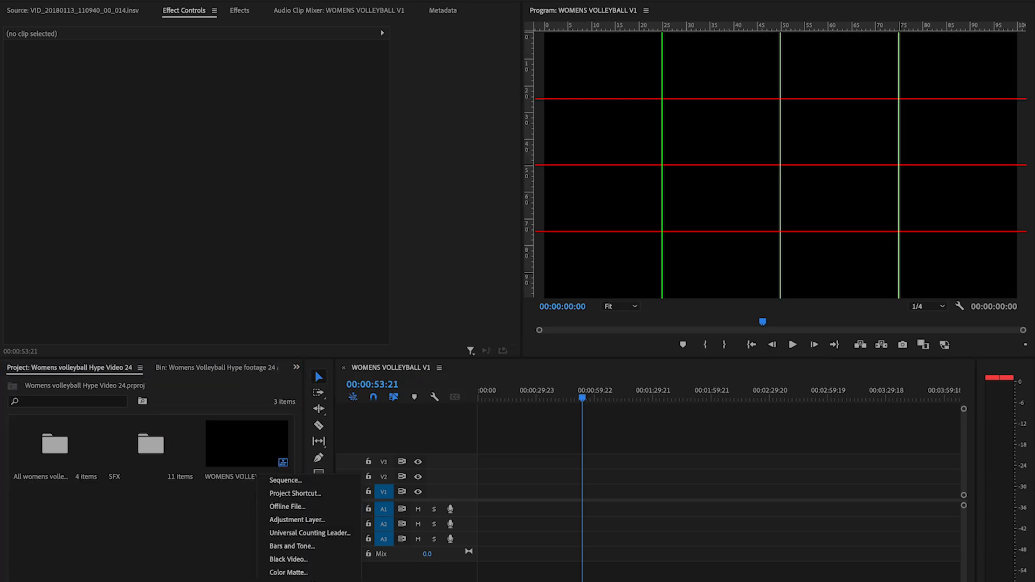
pyautogui.click(295, 486)
pyautogui.write('SCRATCHTRACK')
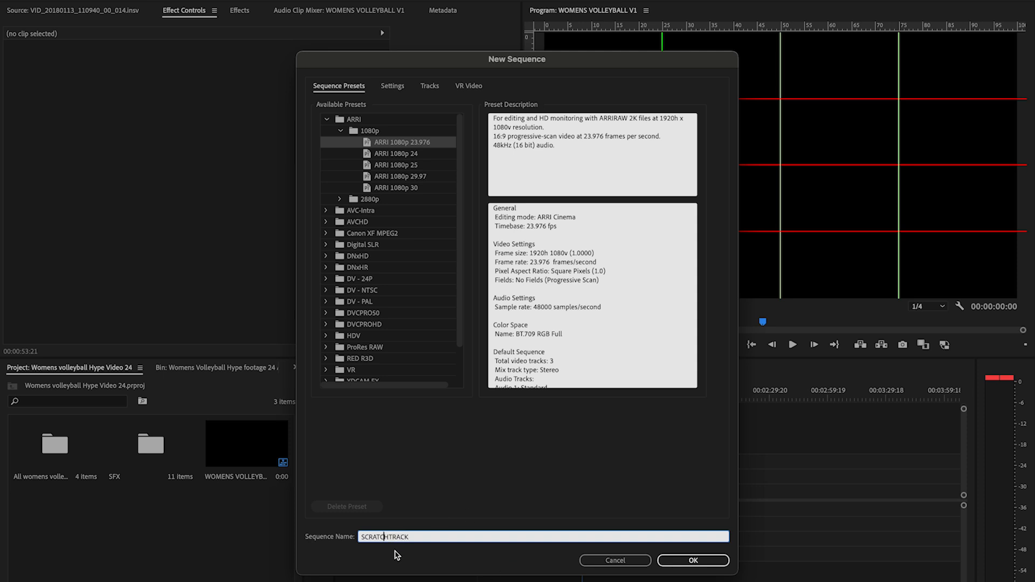
pyautogui.click(386, 541)
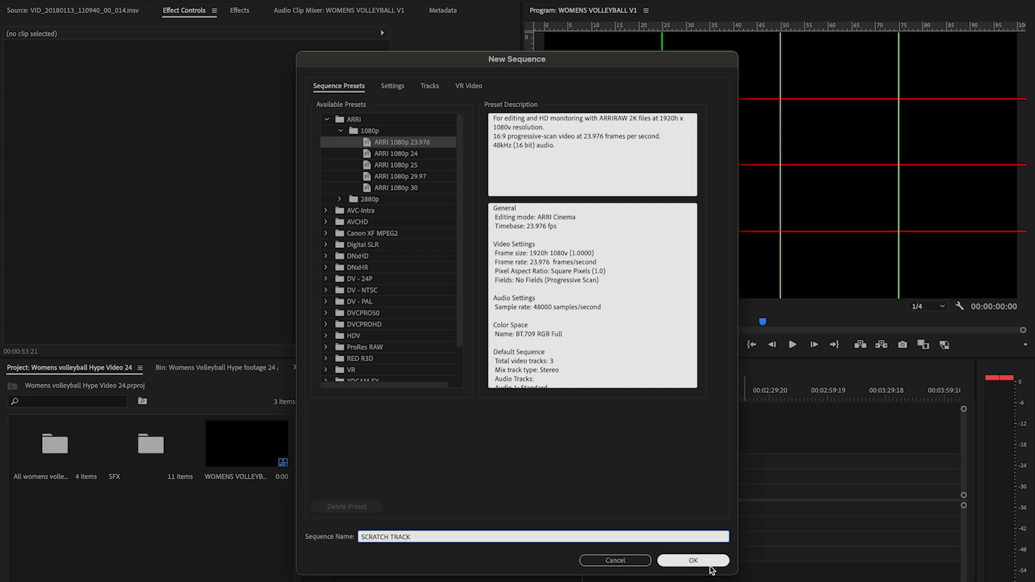
pyautogui.click(693, 560)
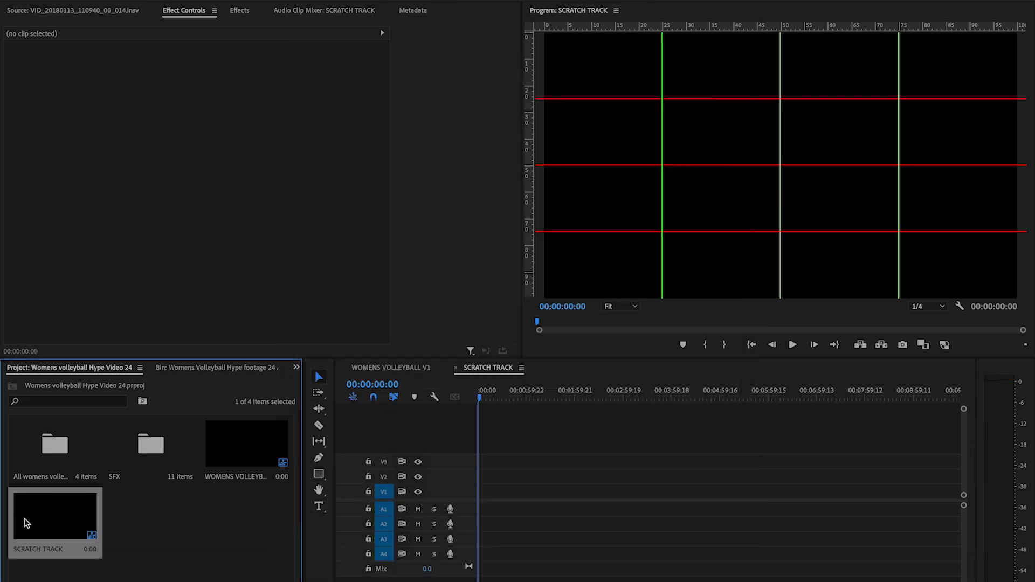
# Enable Maximum Bit Depth and Maximum Render Quality in the SCRATCH TRACK sequence settings
pyautogui.click(184, 1)
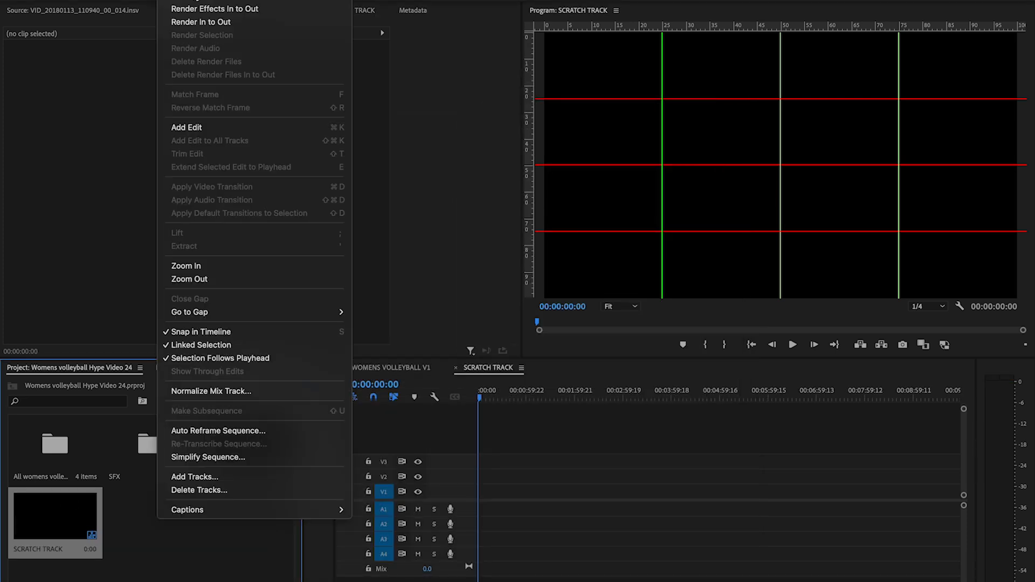
pyautogui.click(194, 1)
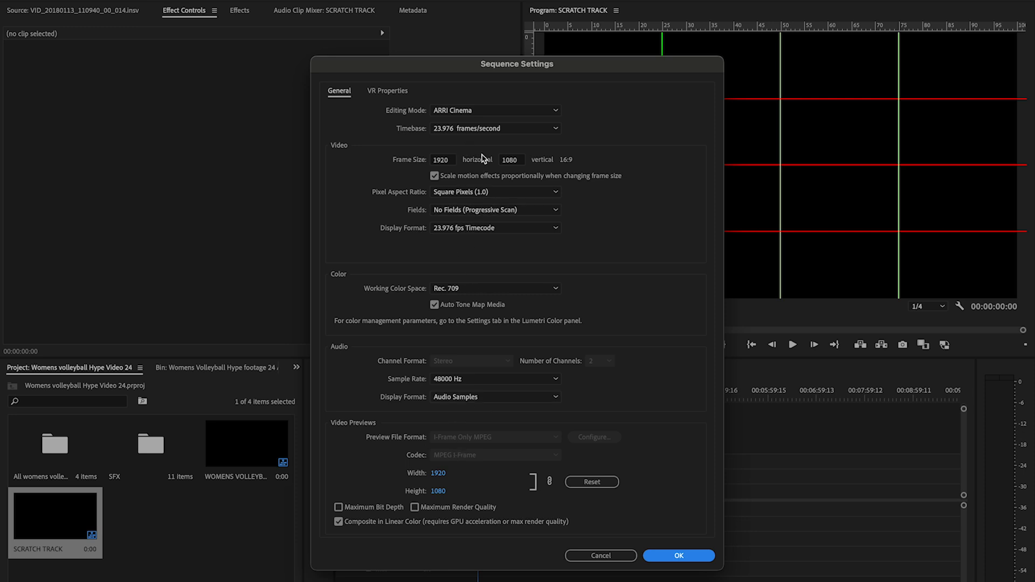
pyautogui.click(339, 507)
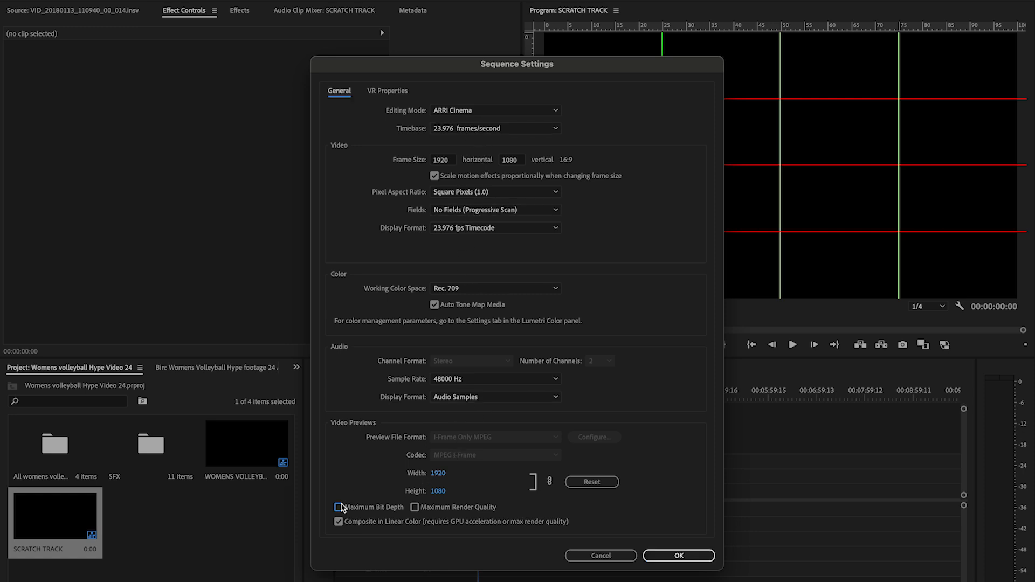
pyautogui.click(414, 508)
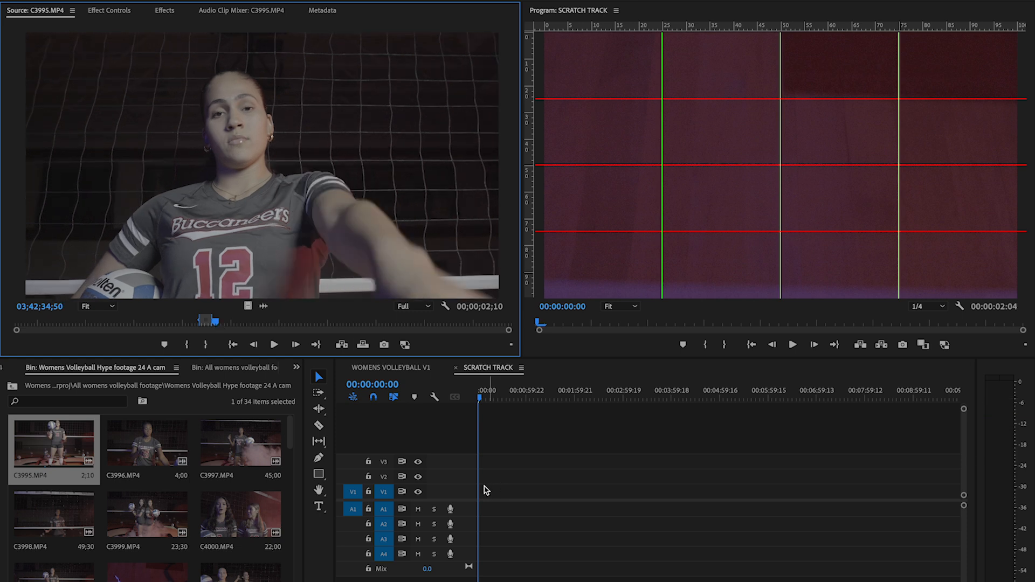
# Extend the C3995.MP4 clip on V1 of SCRATCH TRACK to about 12 seconds and play it from 00:00:05:10
pyautogui.scroll(4, 484, 486)
pyautogui.hscroll(-2, 484, 485)
pyautogui.moveTo(488, 492); pyautogui.dragTo(537, 492)
pyautogui.click(506, 399)
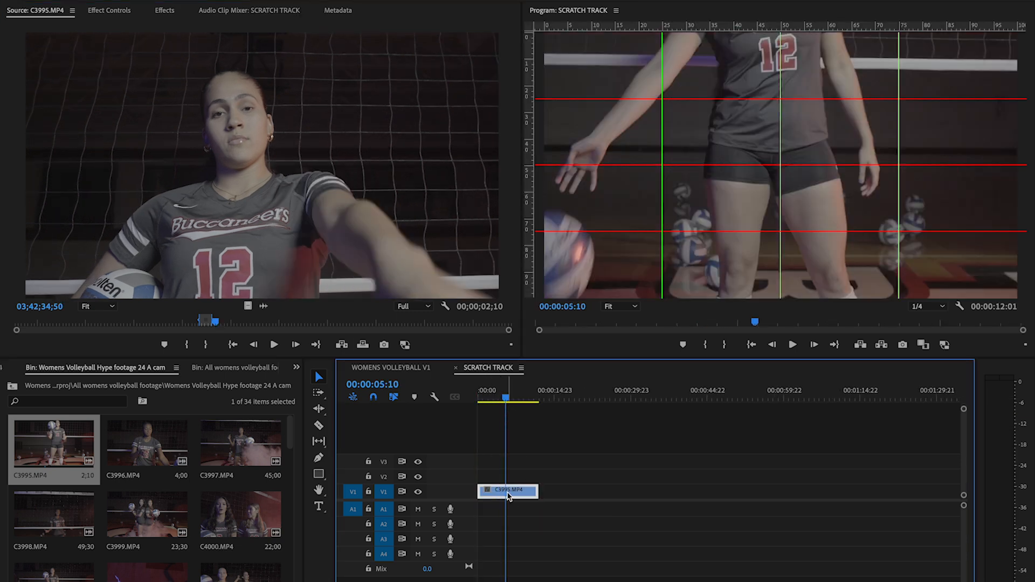
pyautogui.press('space')
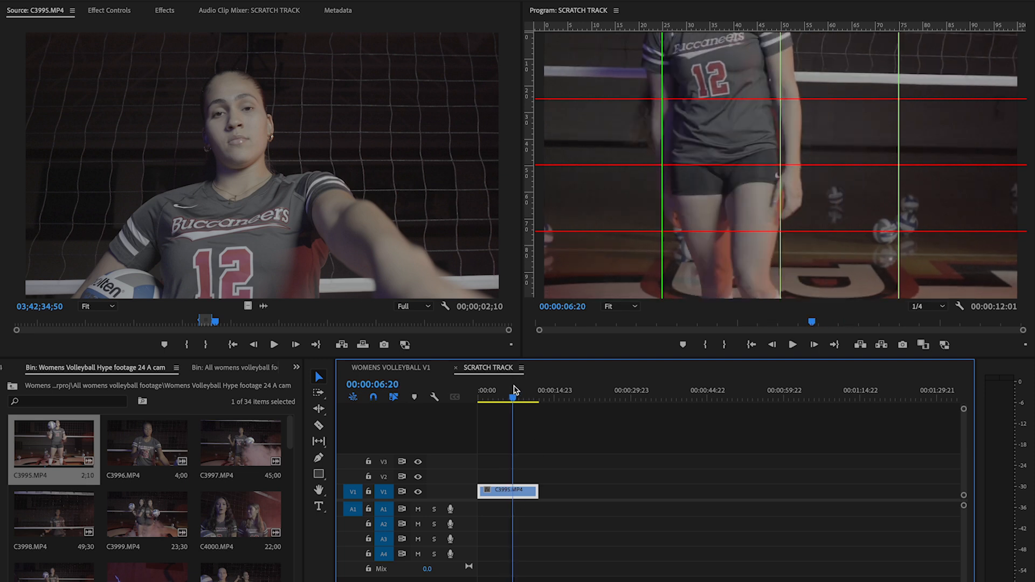
pyautogui.press('space')
# Review the C3995.MP4 clip on V1 once more and trim its end to 00:00:05:01
pyautogui.click(495, 393)
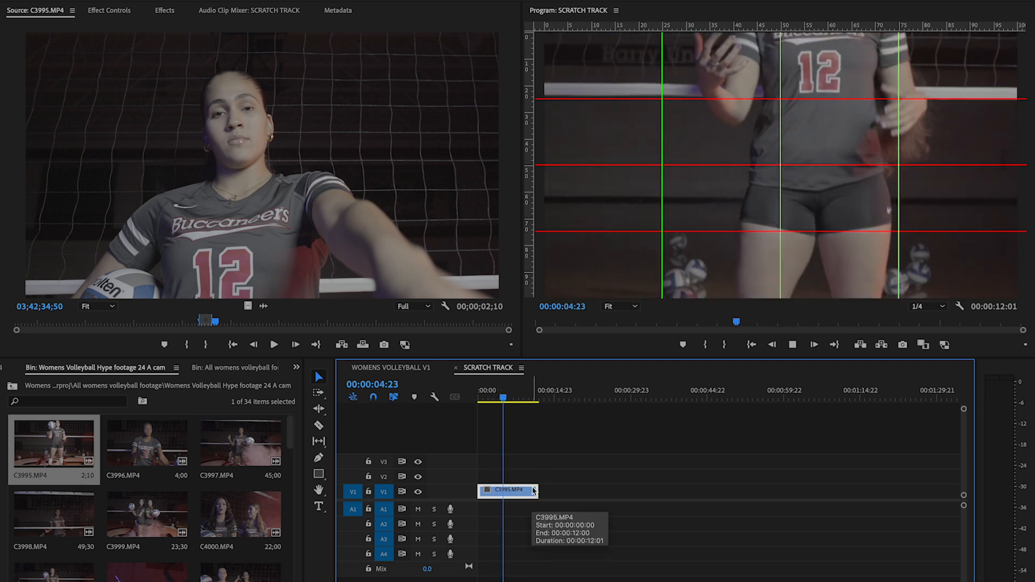
pyautogui.press('space')
pyautogui.moveTo(531, 492); pyautogui.dragTo(502, 492)
# Reopen C3995.MP4 in the Source Monitor, mark a new In point further along and play from there
pyautogui.doubleClick(69, 445)
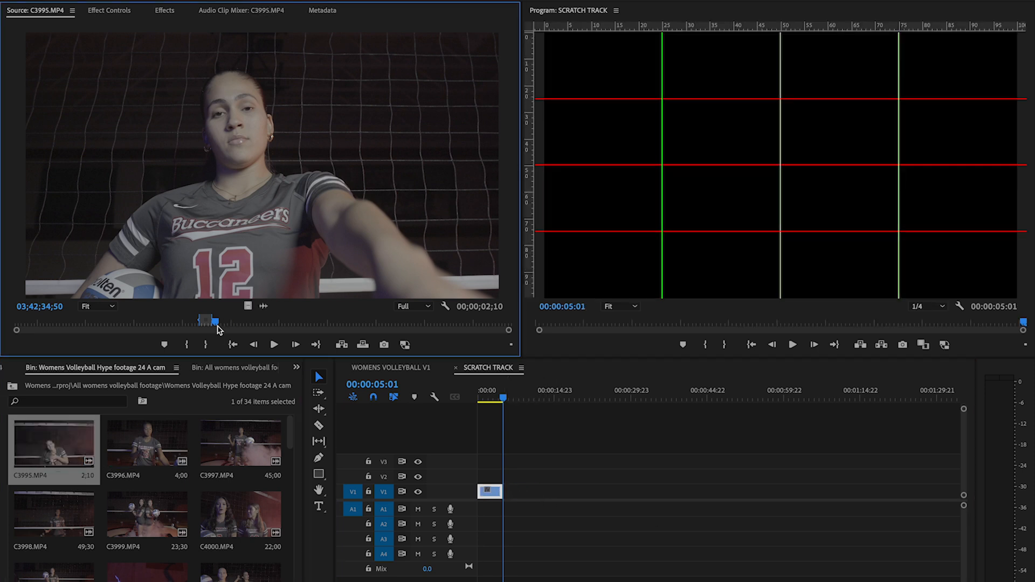
pyautogui.moveTo(215, 322); pyautogui.dragTo(355, 323)
pyautogui.press('i')
pyautogui.press('space')
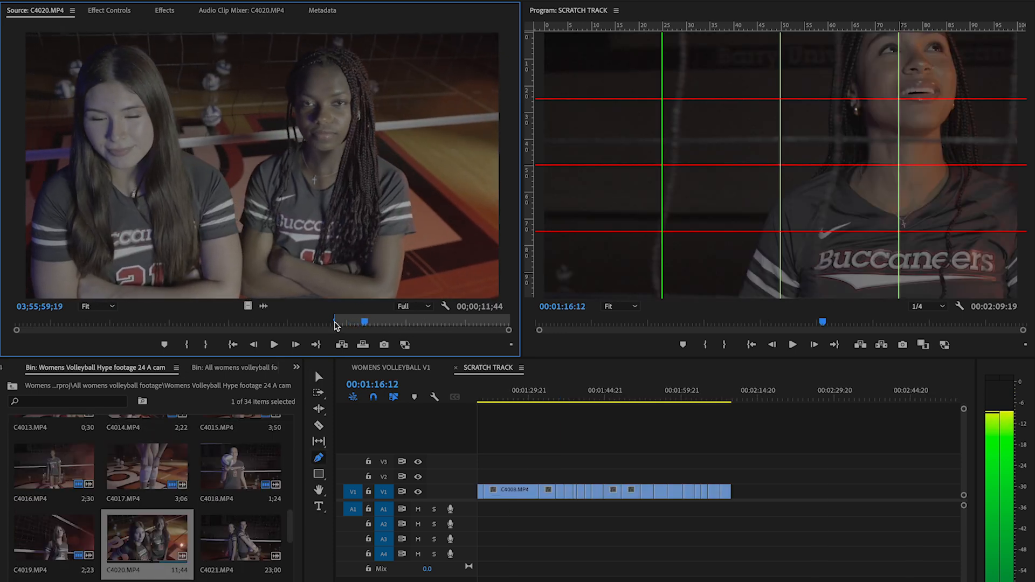
# Mark a 00;00;02;18 section of C4020.MP4, append it to the end of V1 and scan further into the source clip
pyautogui.press('o')
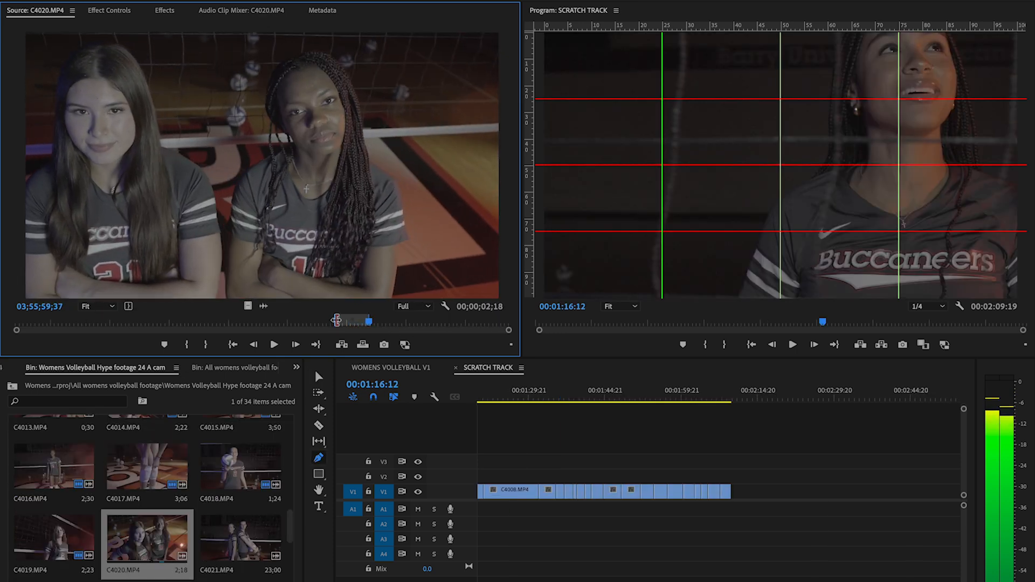
pyautogui.moveTo(343, 317); pyautogui.dragTo(742, 491)
pyautogui.click(379, 322)
pyautogui.moveTo(380, 325); pyautogui.dragTo(467, 321)
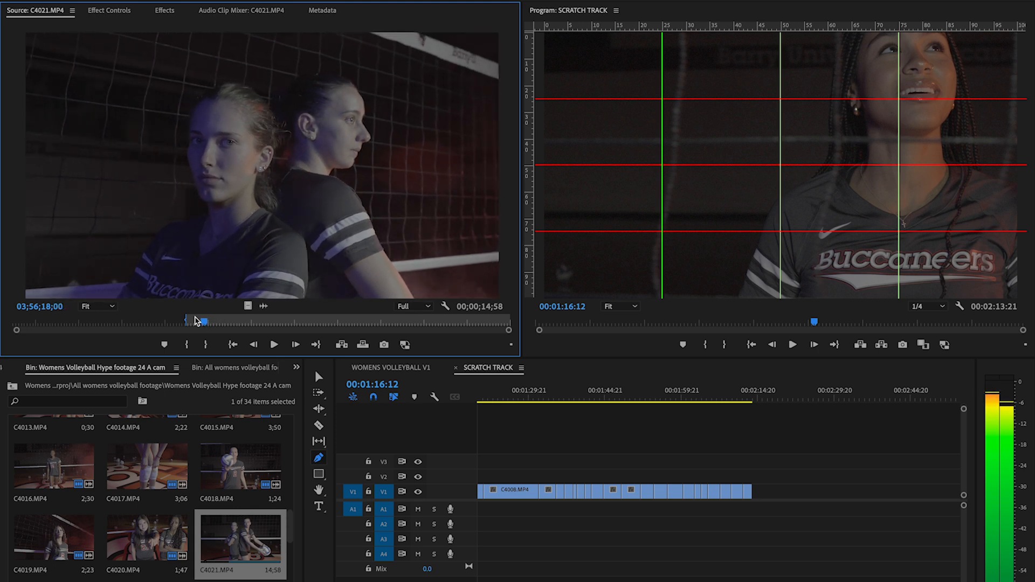
# Set the Out point of C4021.MP4 for a 00;00;00;55 section and append only its video to the end of V1
pyautogui.press('o')
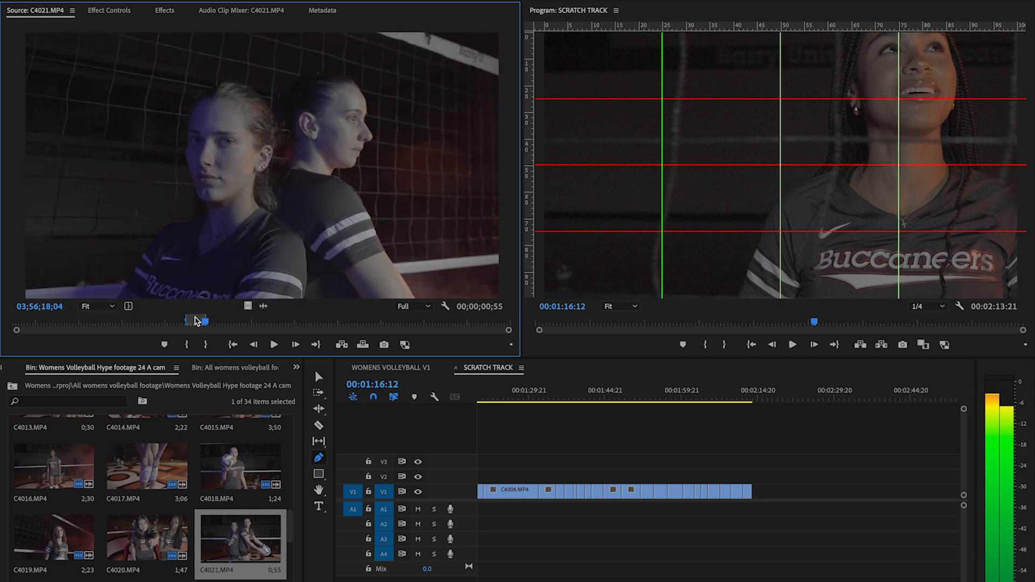
pyautogui.moveTo(247, 306); pyautogui.dragTo(760, 501)
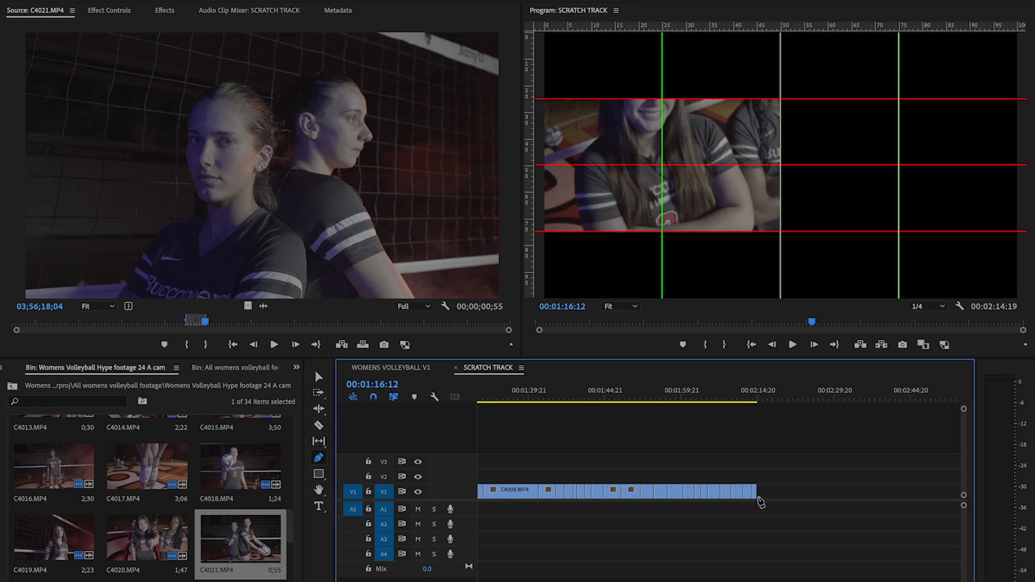
pyautogui.click(291, 531)
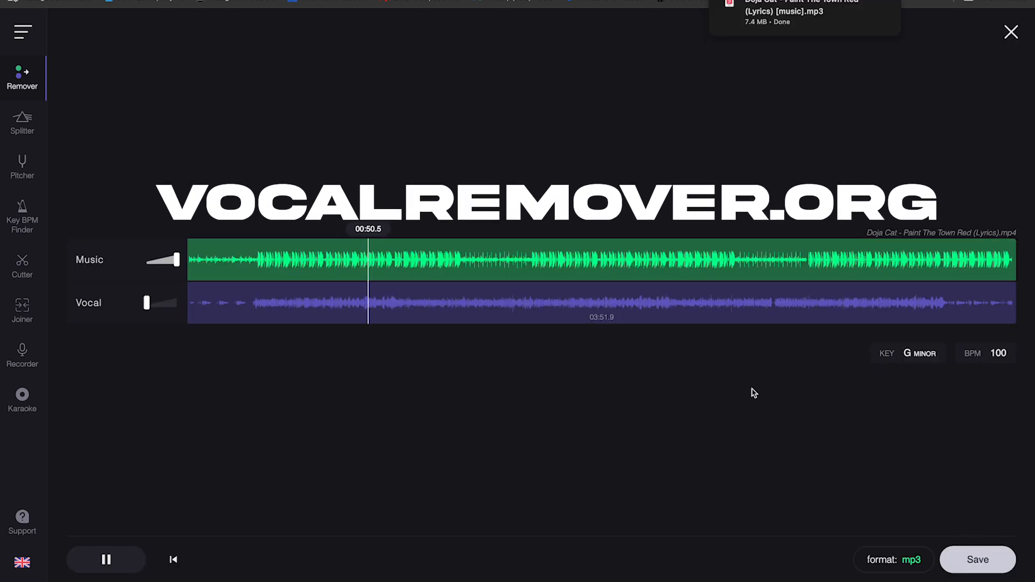
# Switch to vocalremover.org, mute the music, raise the vocals to full and save the Vocal track of Paint The Town Red as mp3
pyautogui.moveTo(177, 260); pyautogui.dragTo(153, 259)
pyautogui.moveTo(153, 263); pyautogui.dragTo(100, 261)
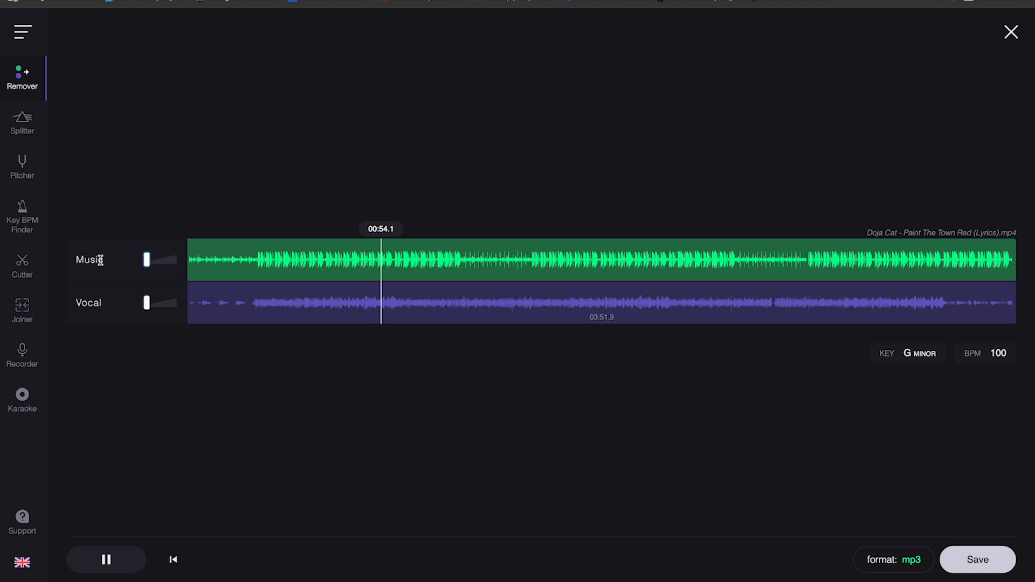
pyautogui.moveTo(149, 300); pyautogui.dragTo(231, 308)
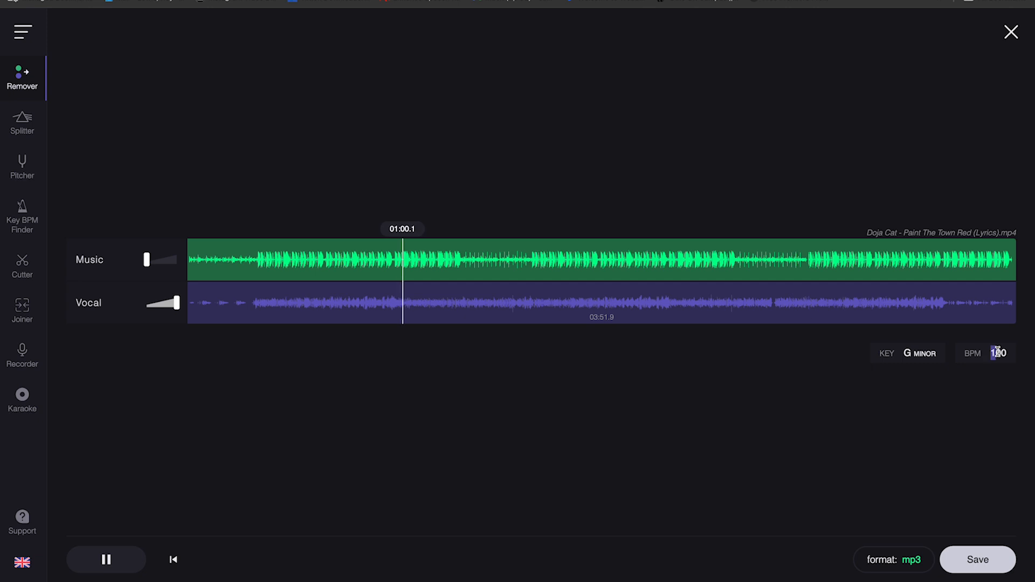
pyautogui.click(973, 562)
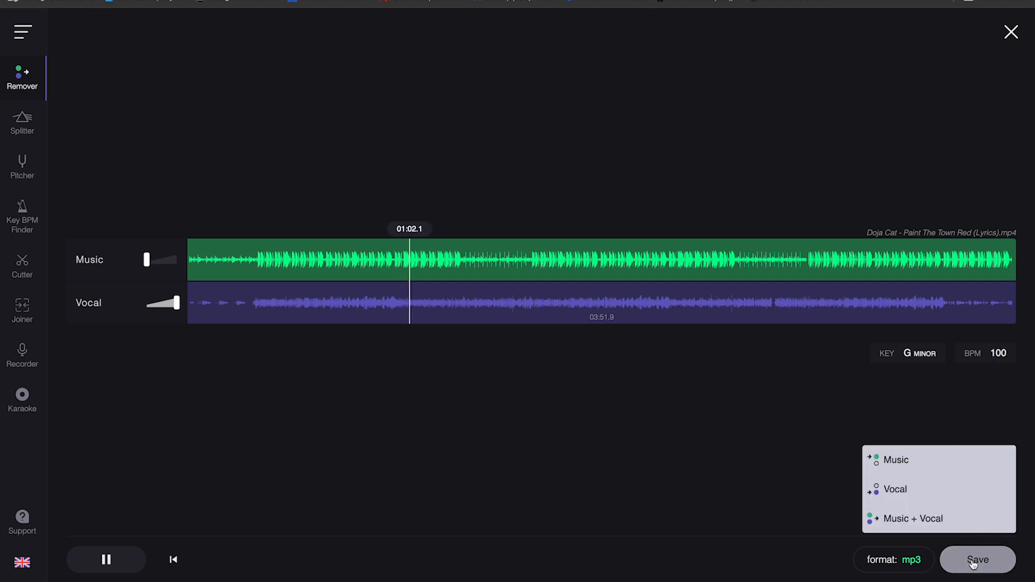
pyautogui.click(895, 490)
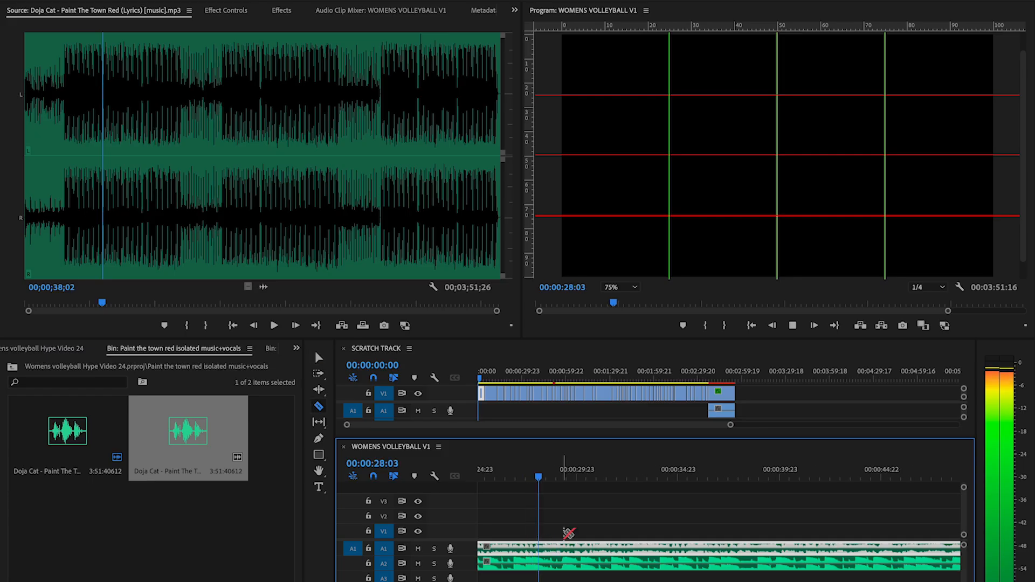
# Cut the vocals on A1 of WOMENS VOLLEYBALL V1 at about 00:00:29:06 and 00:00:29:18, and delete the piece between the cuts
pyautogui.click(563, 549)
pyautogui.press('space')
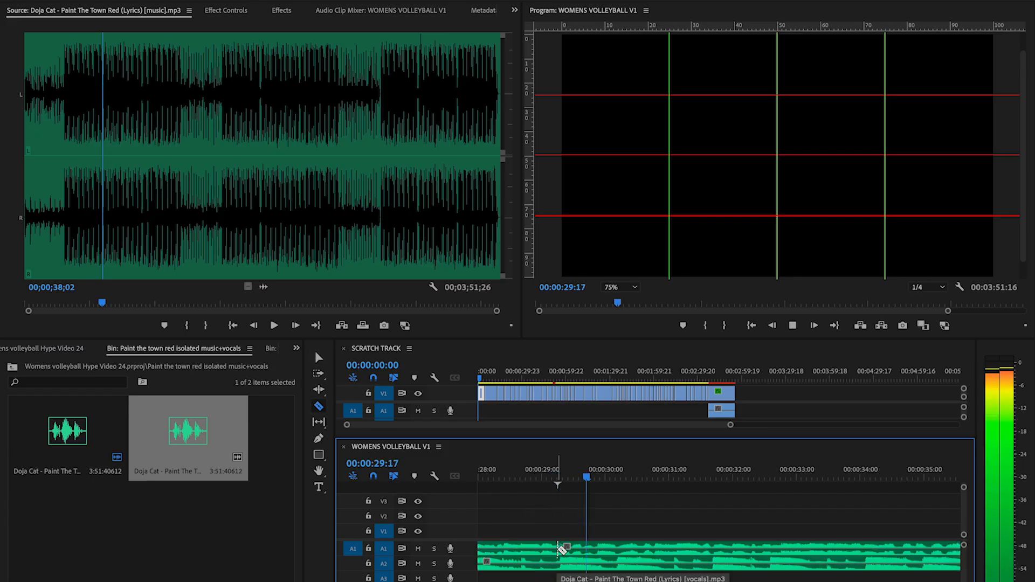
pyautogui.click(590, 474)
pyautogui.click(589, 549)
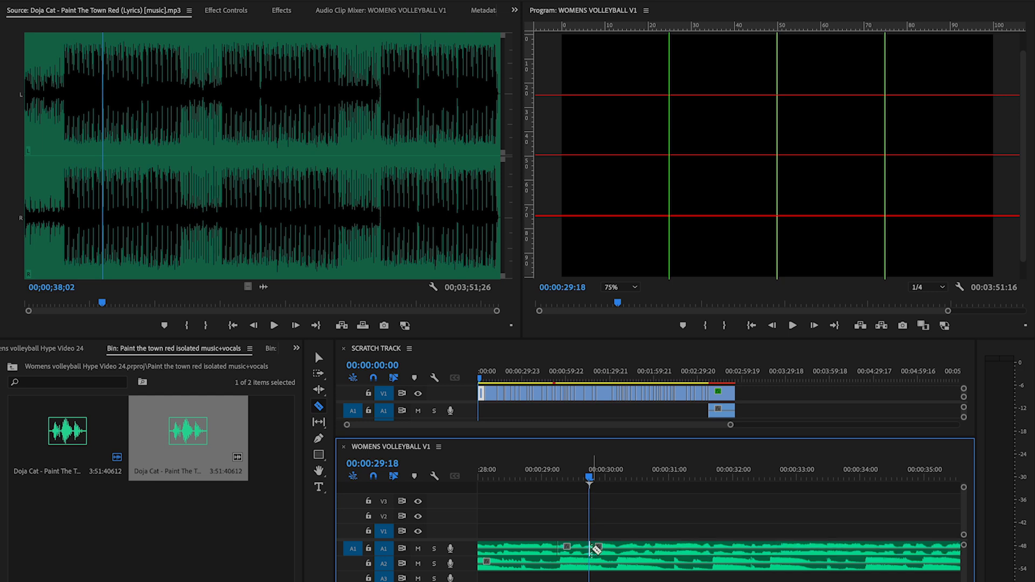
pyautogui.press('v')
pyautogui.click(578, 554)
pyautogui.press('Delete')
# Play the song across the vocal gap near 00:00:29:06 and on to about 00:00:41:19
pyautogui.press('space')
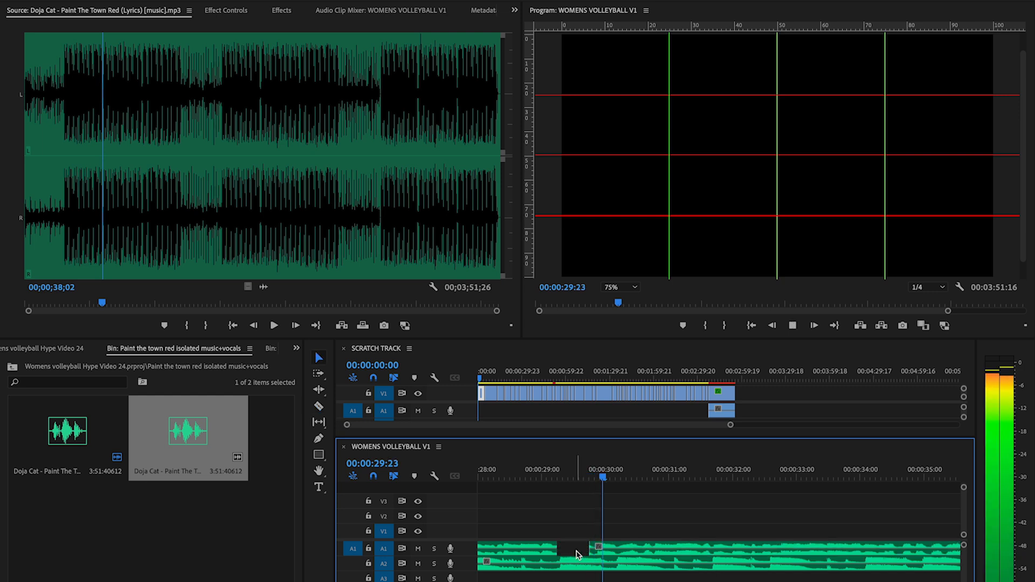
pyautogui.click(529, 474)
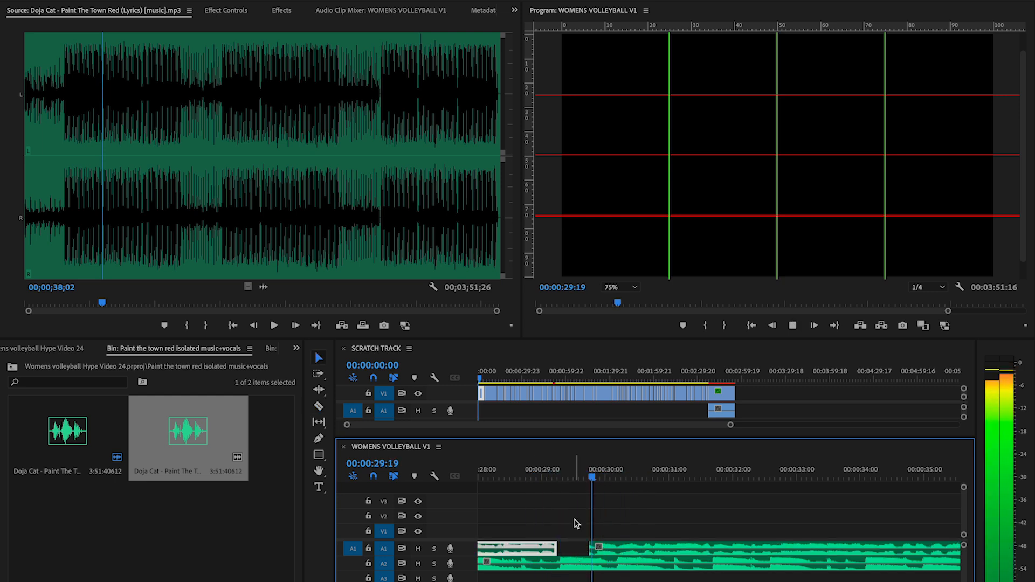
pyautogui.press('-')
pyautogui.press('-')
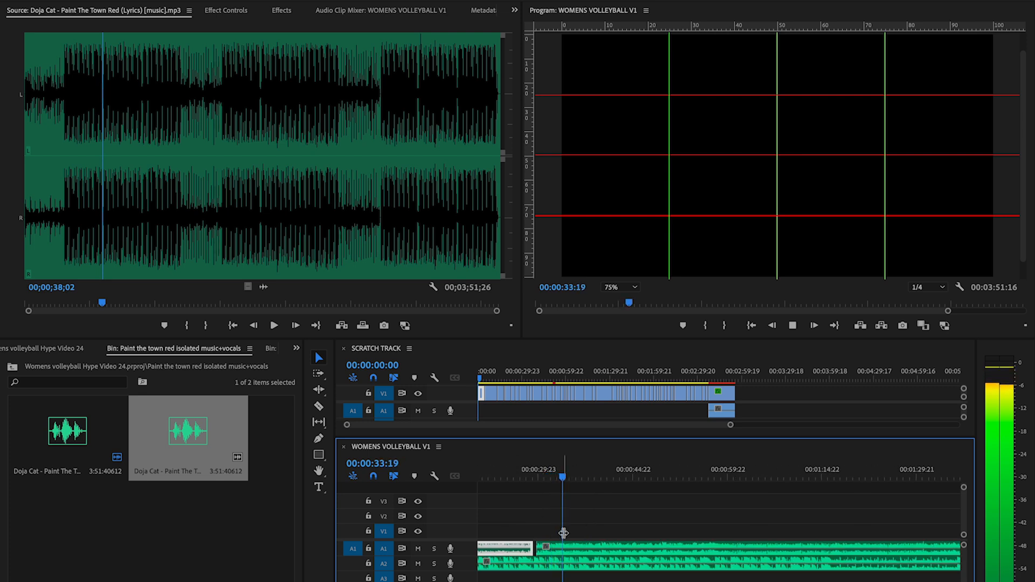
pyautogui.press('-')
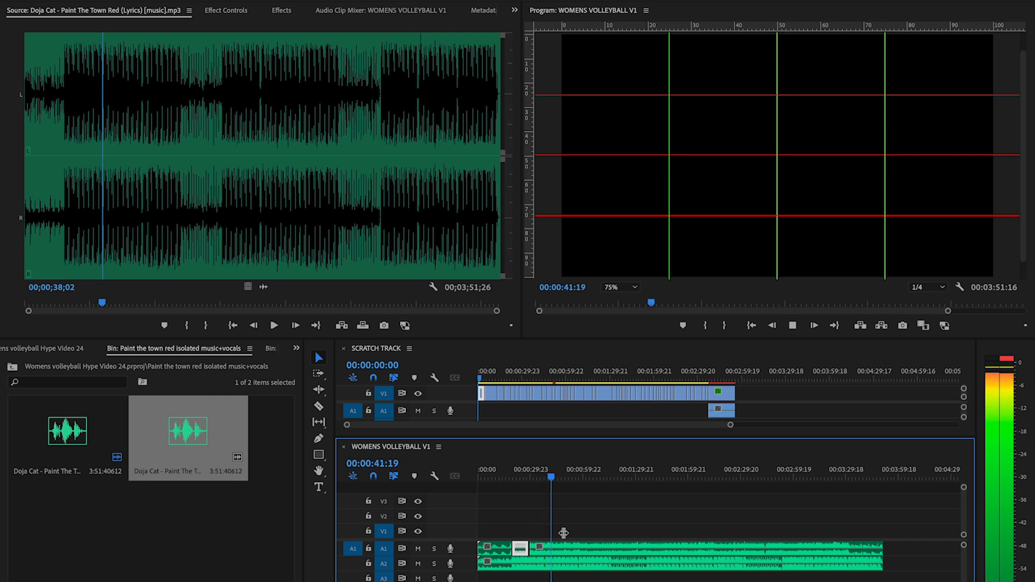
# Reposition the short vocal piece on A1 so it starts near 00:00:41:19
pyautogui.click(563, 547)
pyautogui.press('=')
pyautogui.press('=')
pyautogui.press('=')
pyautogui.press('=')
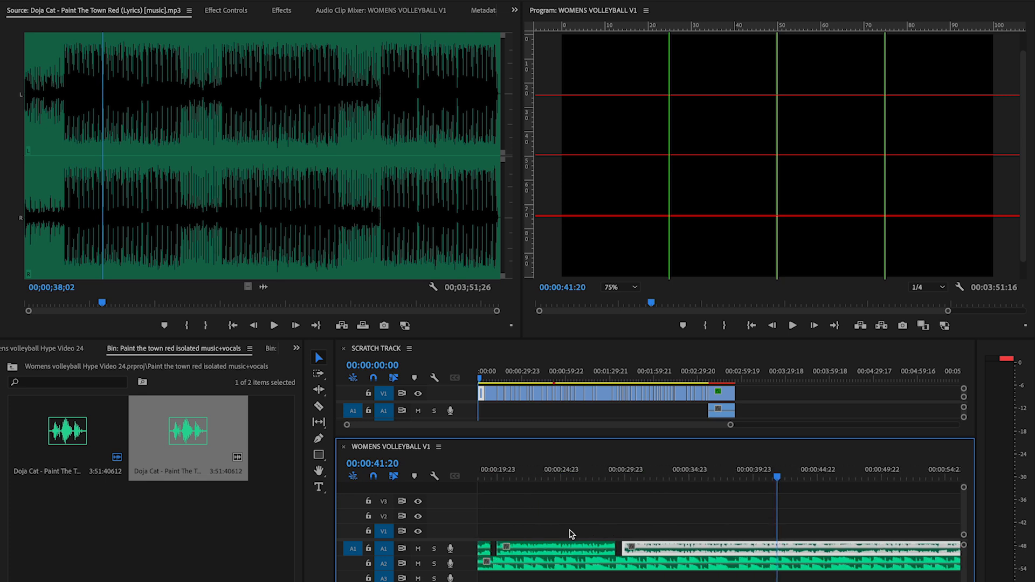
pyautogui.click(762, 472)
pyautogui.press('=')
pyautogui.press('=')
pyautogui.moveTo(687, 549); pyautogui.dragTo(699, 547)
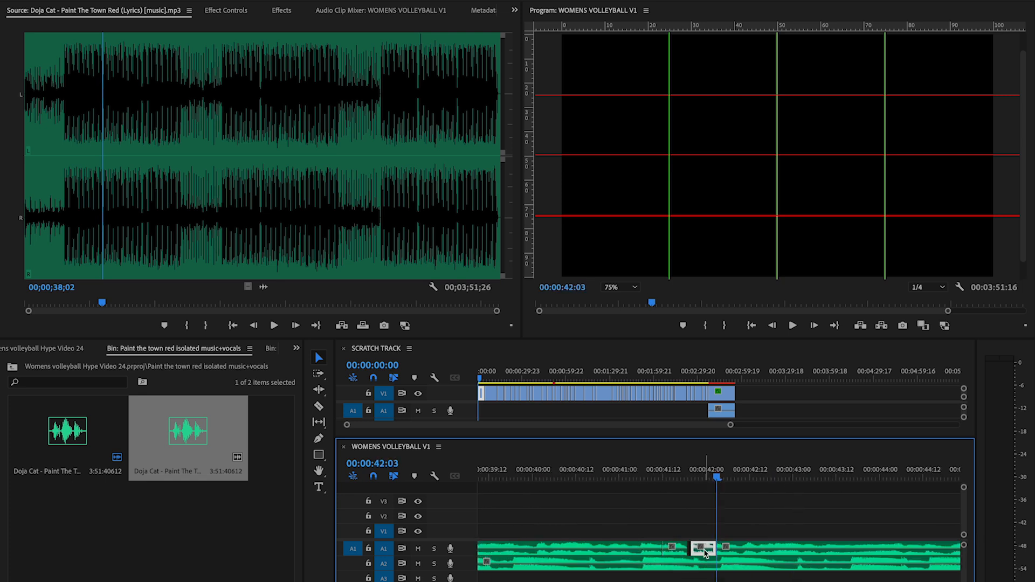
# Replay the vocal edit around 00:00:41:19 several times from shortly before the cuts
pyautogui.click(636, 473)
pyautogui.press('space')
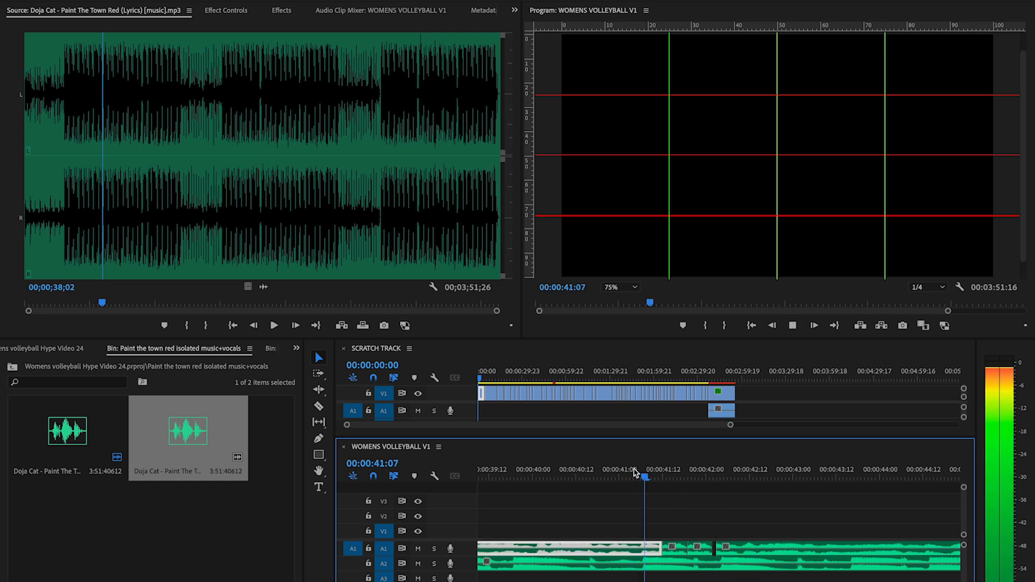
pyautogui.click(542, 473)
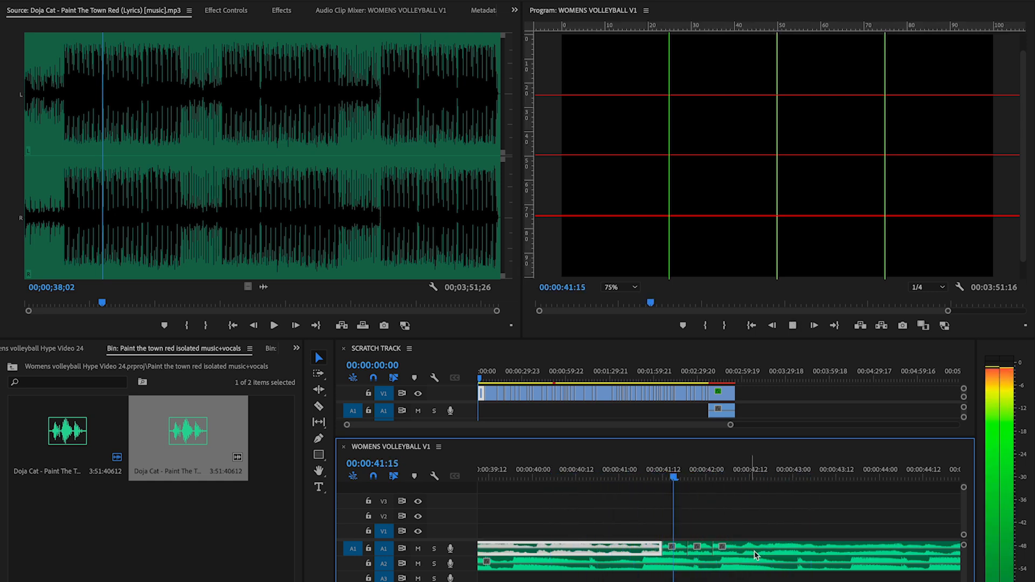
pyautogui.click(630, 472)
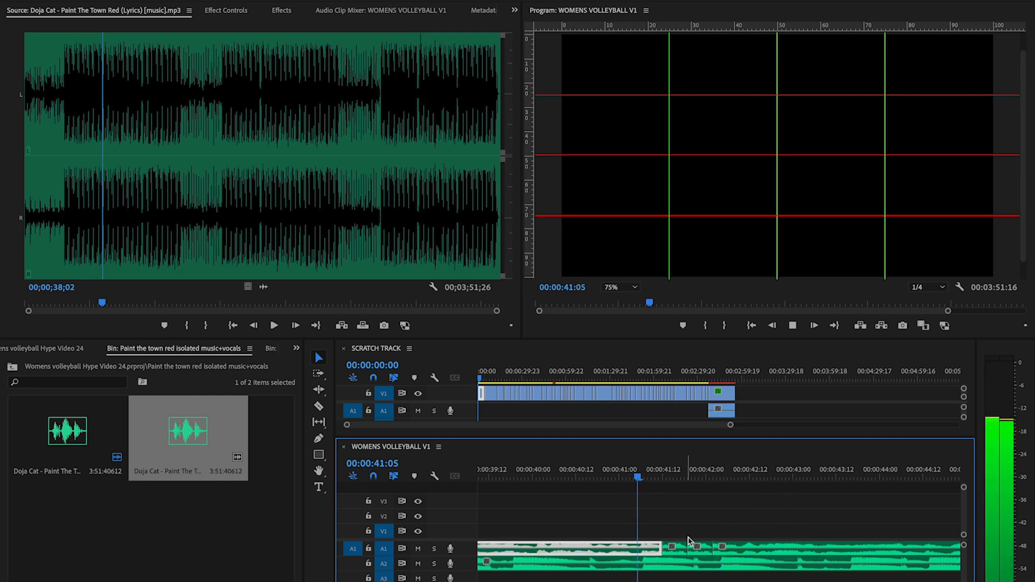
pyautogui.press('space')
# Apply a Constant Power crossfade at the A1 vocal cut near 00:00:41:19, shorten it and return the playhead before the cut
pyautogui.rightClick(683, 548)
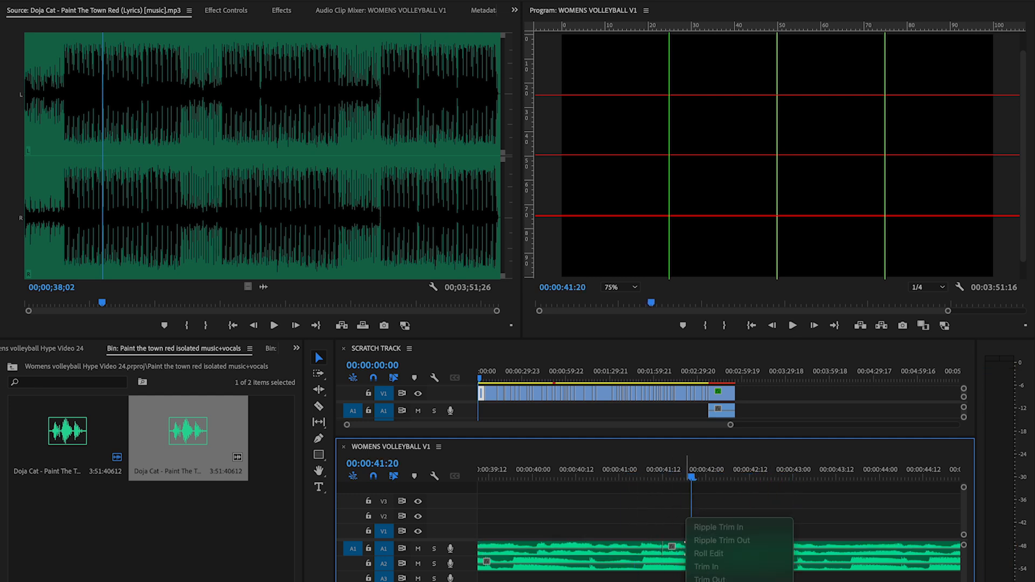
pyautogui.hotkey('ctrl', 'shift', 'd')
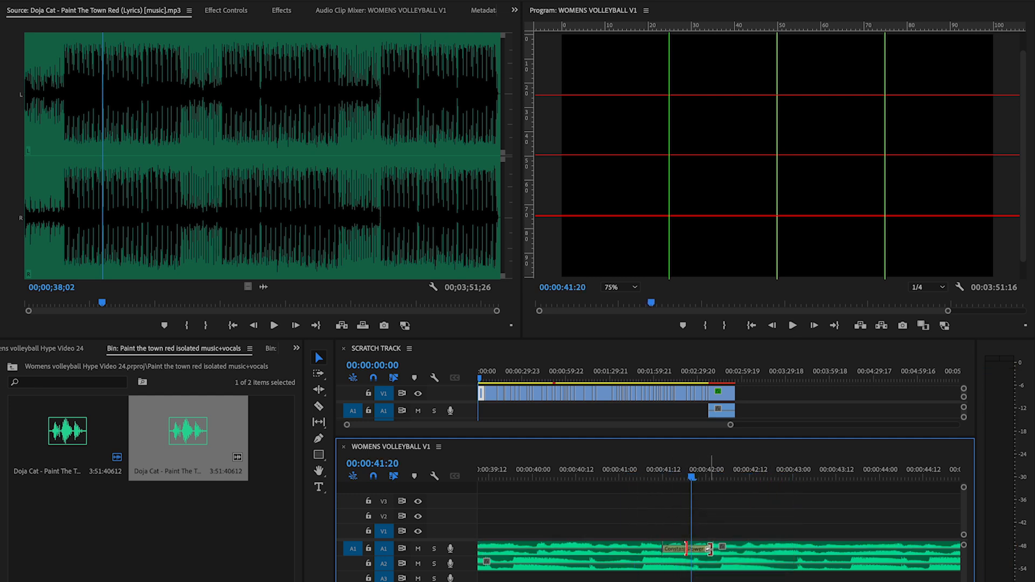
pyautogui.moveTo(710, 549); pyautogui.dragTo(694, 550)
pyautogui.moveTo(695, 479); pyautogui.dragTo(630, 474)
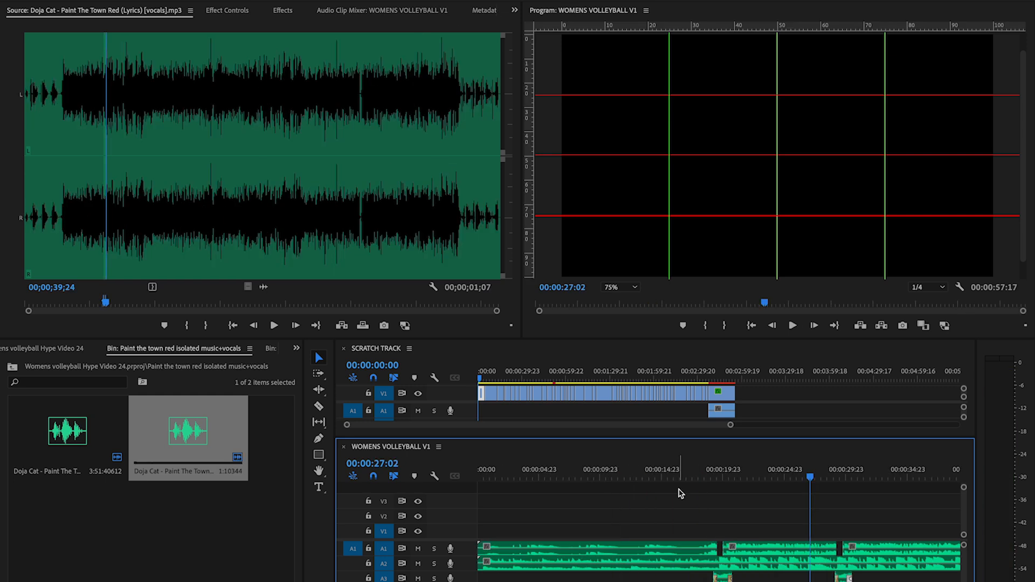
# Play the edited song from about 00:00:18:11 to 00:00:29:06 and select the short A3 vocal clip beneath the second A1 gap
pyautogui.click(704, 479)
pyautogui.press('space')
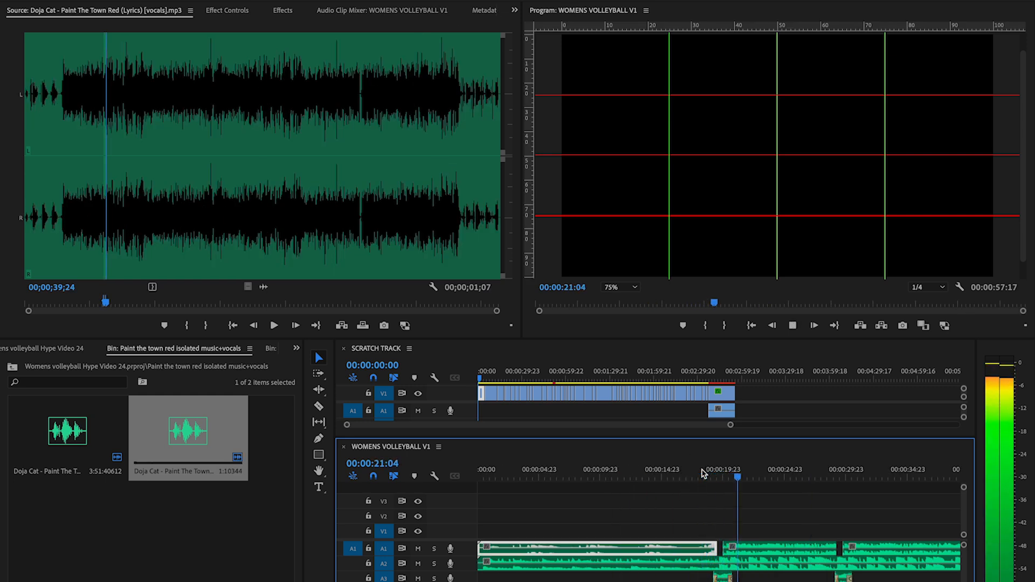
pyautogui.scroll(-3, 565, 517)
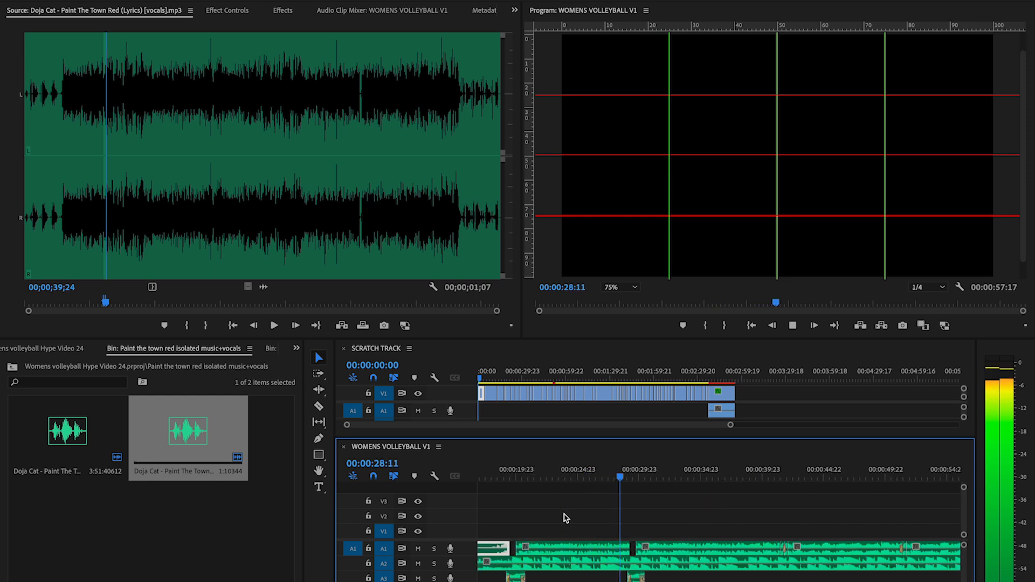
pyautogui.scroll(3, 624, 472)
pyautogui.press('space')
pyautogui.scroll(4, 665, 486)
pyautogui.click(622, 574)
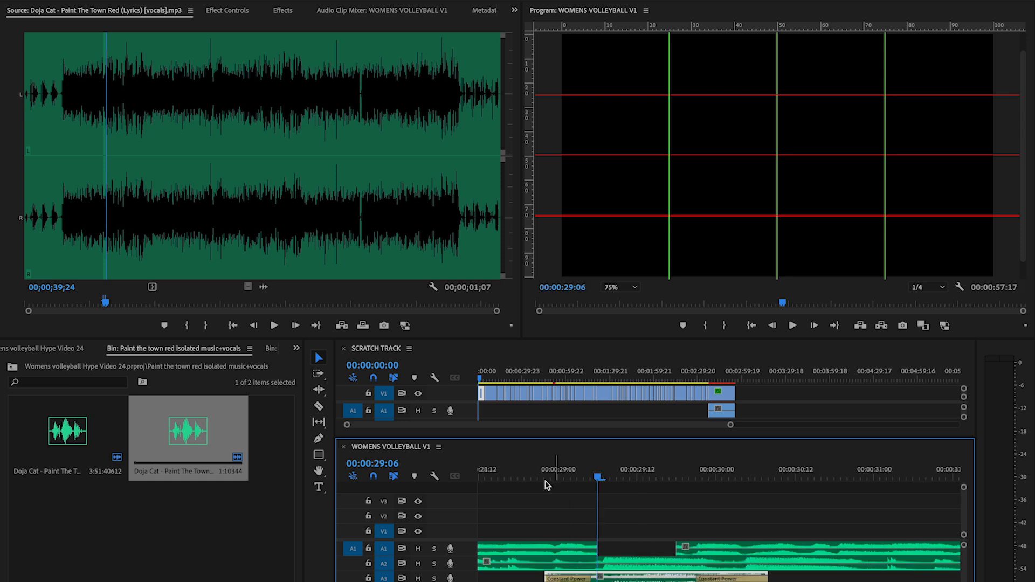
# Play the edited song from 00:00:29:06, then from about 00:00:10 and about 00:00:18:18, to check the cuts
pyautogui.press('space')
pyautogui.scroll(-6, 533, 501)
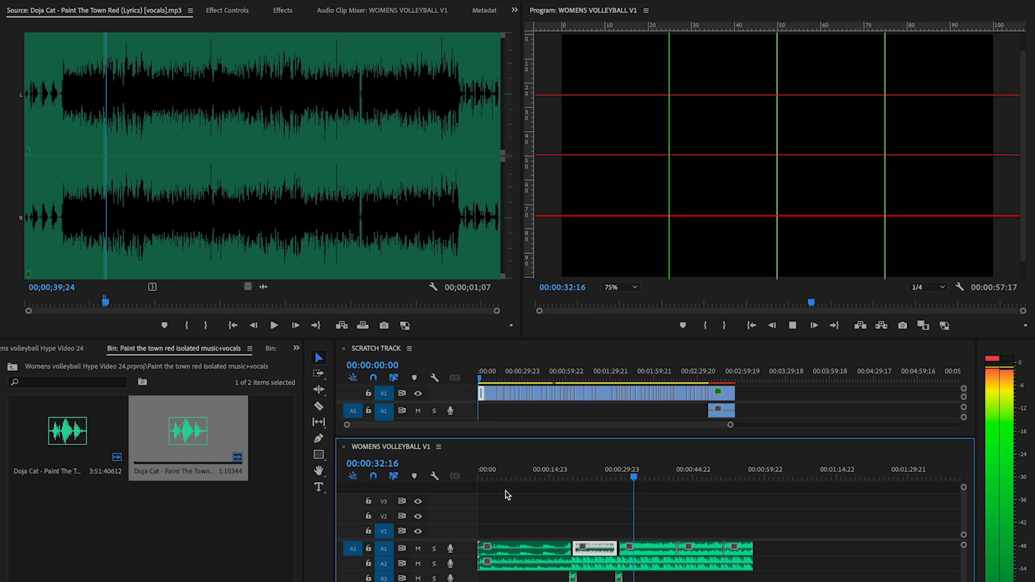
pyautogui.press('space')
pyautogui.click(527, 474)
pyautogui.press('space')
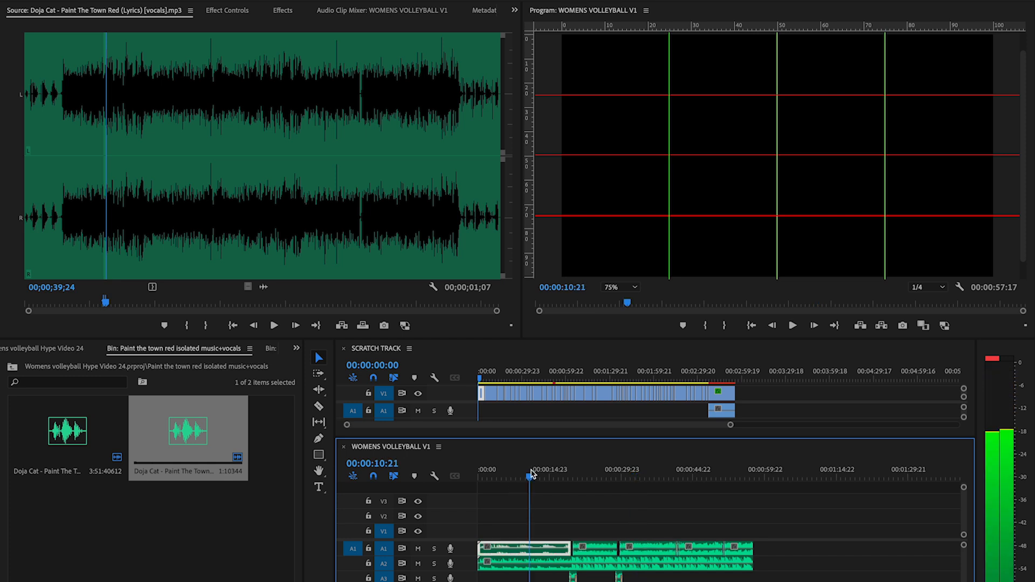
pyautogui.click(568, 472)
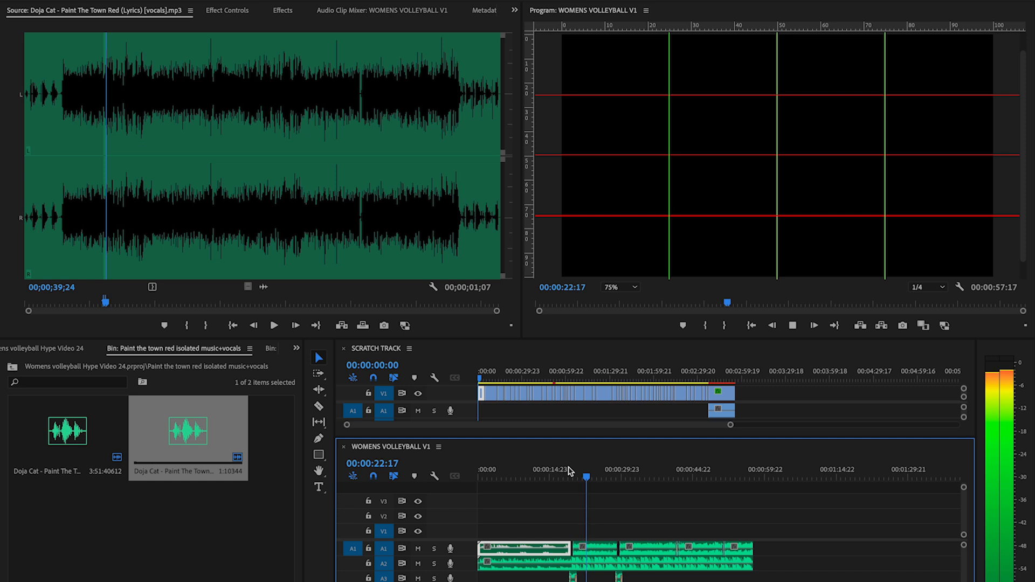
# Place the shoe-tying clip from about 00:02:36 in the scratch sequence at the start of V1 in WOMENS VOLLEYBALL V1
pyautogui.moveTo(704, 372); pyautogui.dragTo(709, 371)
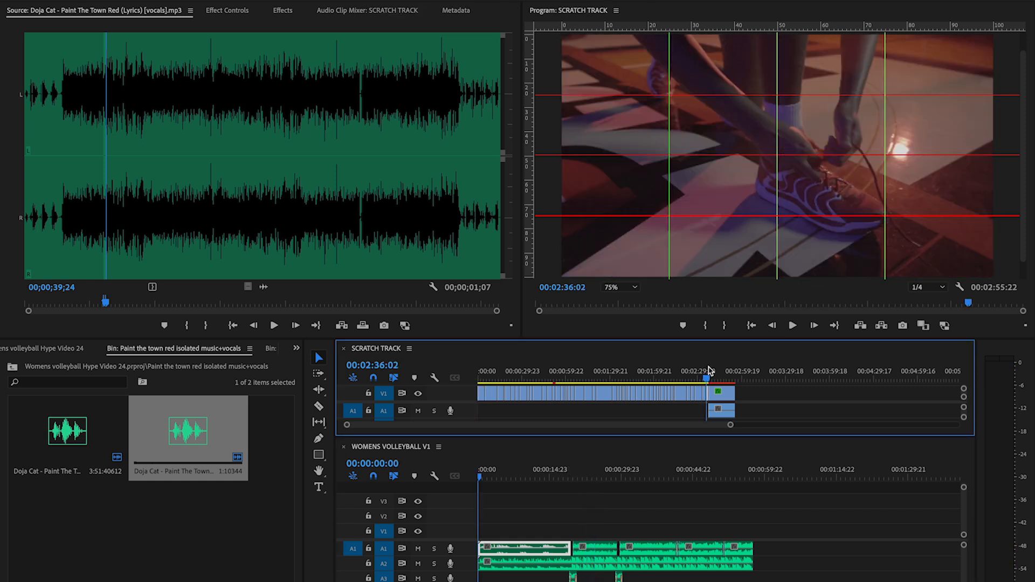
pyautogui.moveTo(710, 396); pyautogui.dragTo(483, 531)
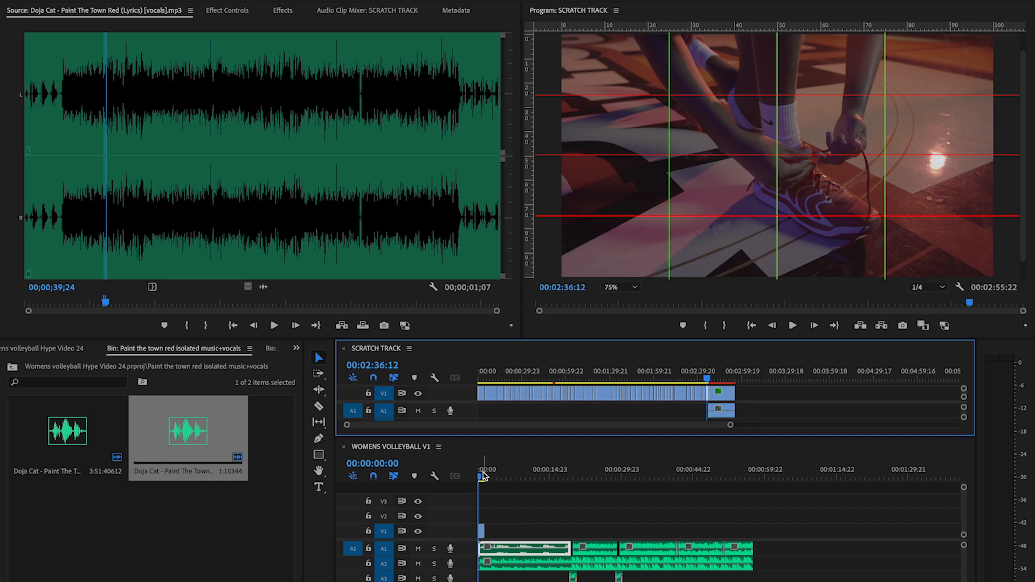
pyautogui.click(483, 474)
# Scrub the scratch sequence to the two-player face close-up around 00:00:49:21 and set the Program monitor zoom to Fit
pyautogui.click(485, 379)
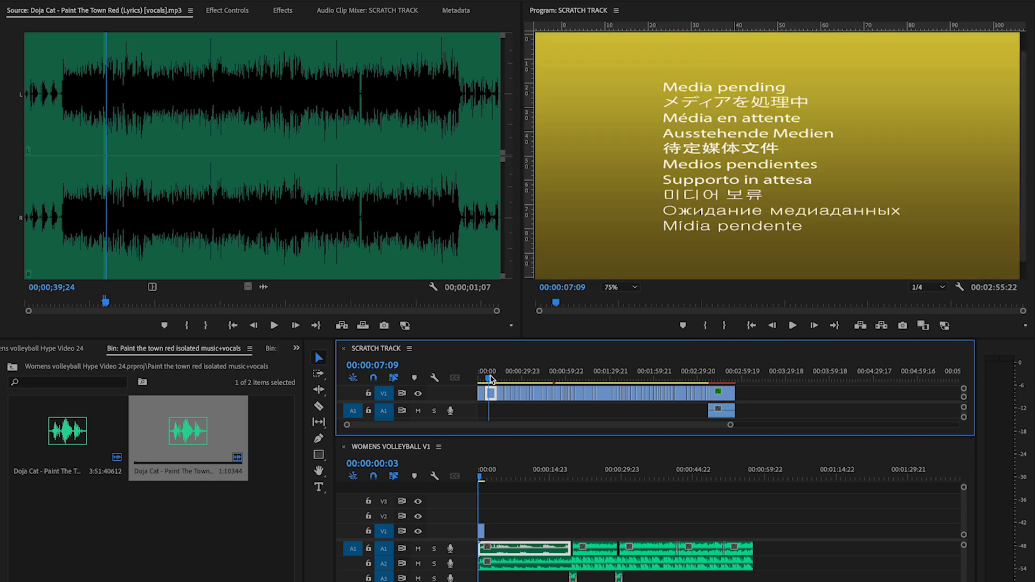
pyautogui.moveTo(490, 379); pyautogui.dragTo(816, 358)
pyautogui.press('=')
pyautogui.press('=')
pyautogui.click(618, 288)
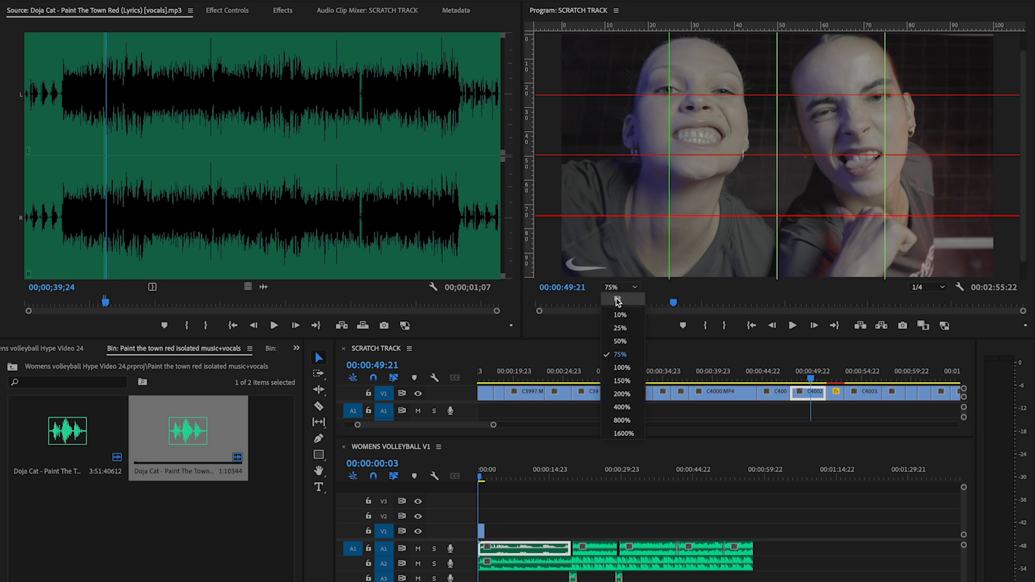
pyautogui.click(615, 305)
pyautogui.moveTo(816, 372)
pyautogui.mouseDown()
pyautogui.moveTo(834, 373)
pyautogui.moveTo(814, 373)
pyautogui.mouseUp()
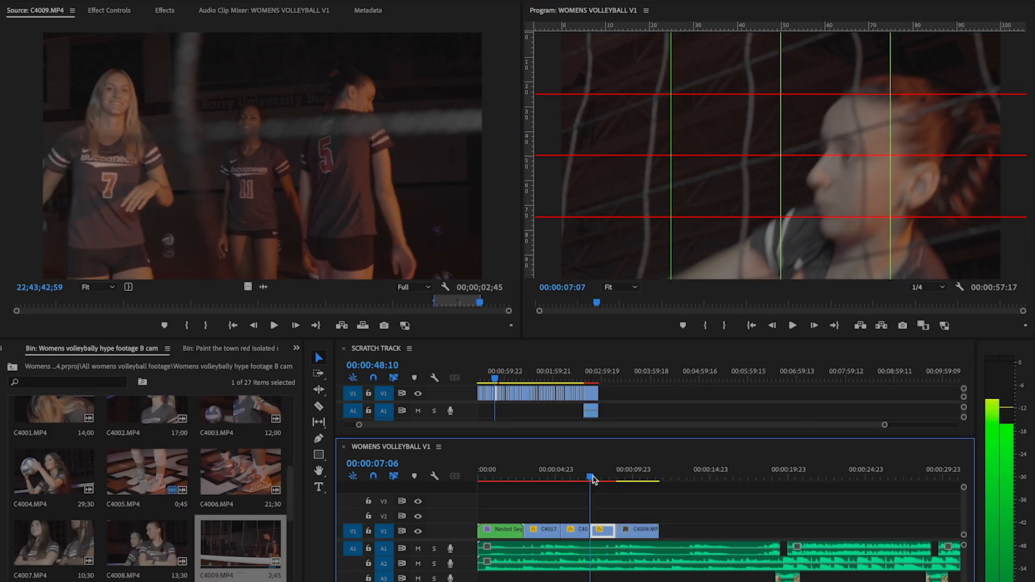
# Review the C4009.MP4 clip on V1 around 00:00:09:14 and play it from its start
pyautogui.click(625, 474)
pyautogui.rightClick(628, 531)
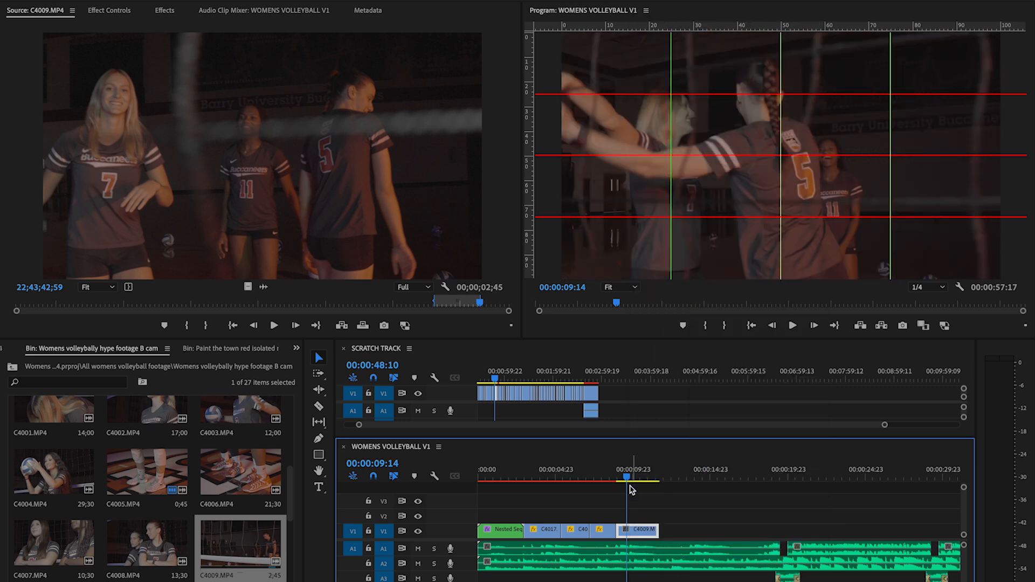
pyautogui.click(631, 475)
pyautogui.moveTo(631, 474); pyautogui.dragTo(618, 475)
pyautogui.press('space')
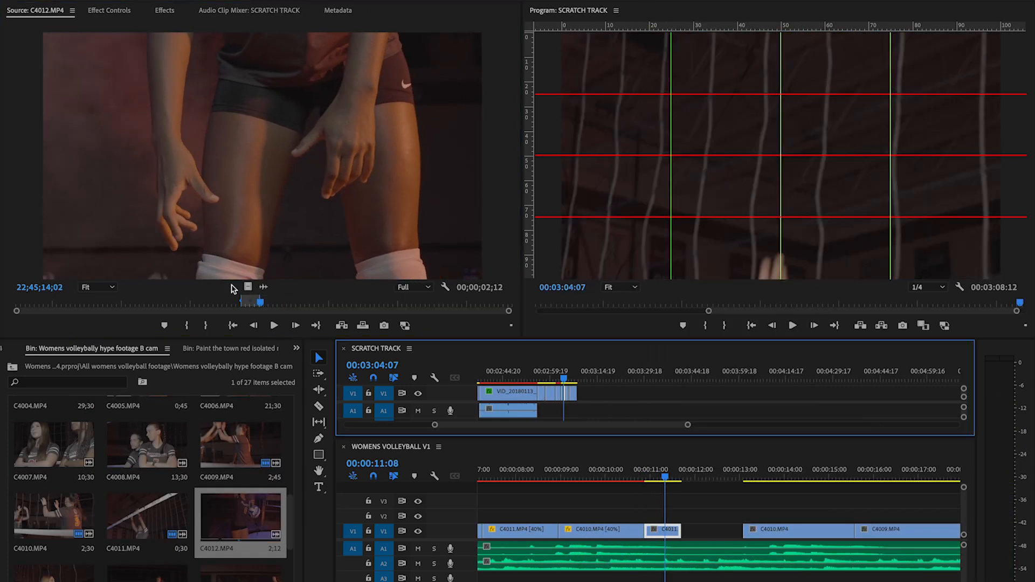
# Place the C4012.MP4 shot on V1 between the C4005 and C4011 clips at about 00:00:07 and replay the opening
pyautogui.click(561, 475)
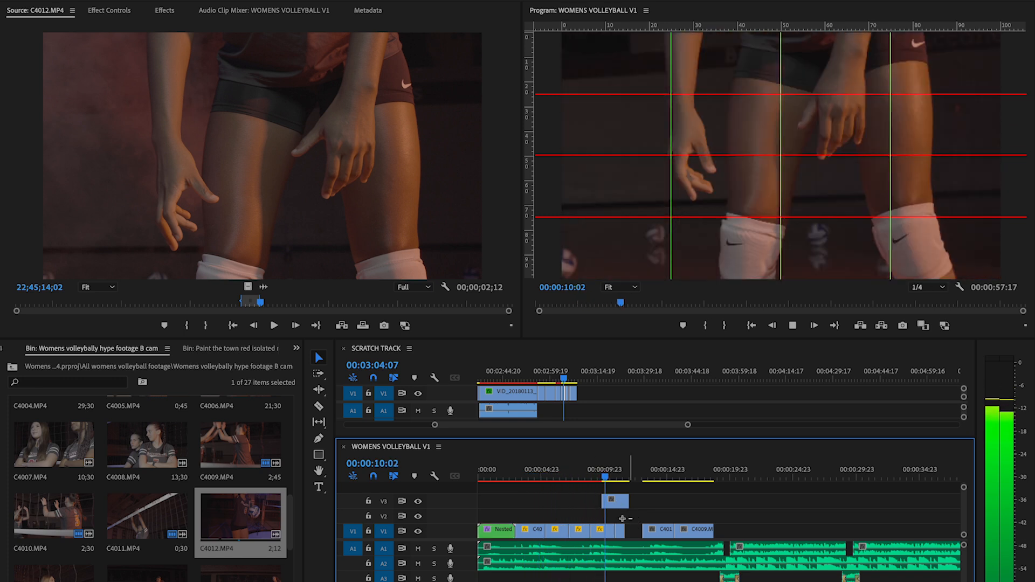
pyautogui.moveTo(582, 534); pyautogui.dragTo(564, 516)
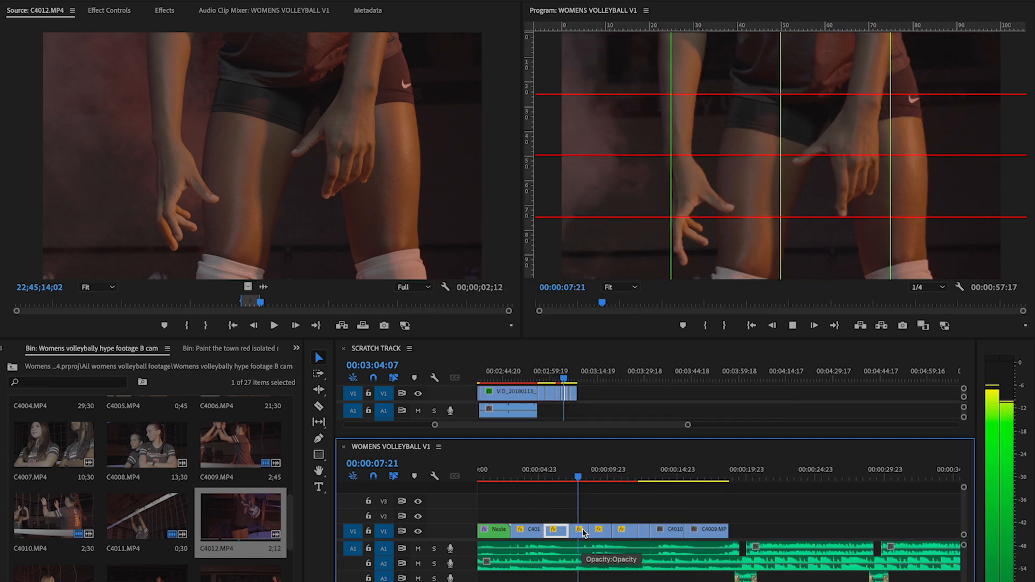
pyautogui.click(582, 533)
pyautogui.click(520, 476)
pyautogui.scroll(3, 517, 530)
pyautogui.click(534, 531)
pyautogui.scroll(-2, 571, 530)
pyautogui.click(640, 531)
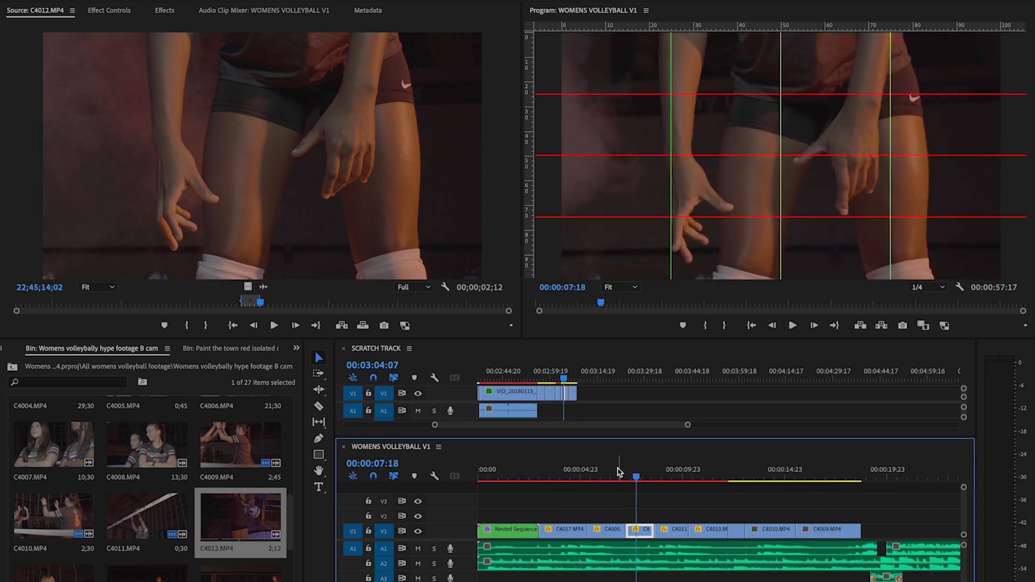
pyautogui.click(606, 531)
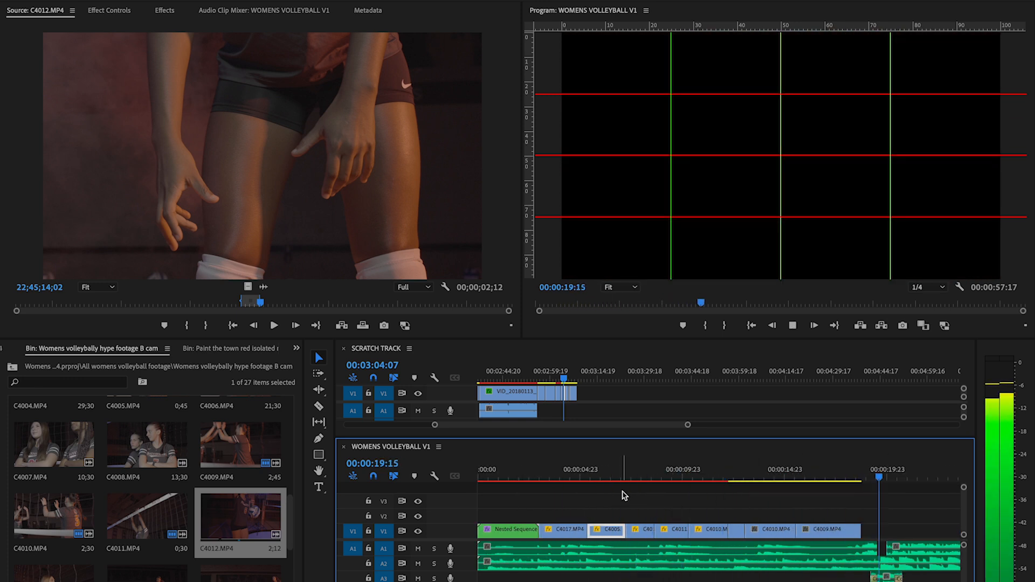
# Replay the V1 edit from several points to check how its clips fit the music
pyautogui.press('-')
pyautogui.press('-')
pyautogui.click(549, 474)
pyautogui.press('=')
pyautogui.press('=')
pyautogui.press('=')
pyautogui.press('=')
pyautogui.press('=')
pyautogui.press('-')
pyautogui.press('-')
pyautogui.click(701, 531)
pyautogui.click(669, 474)
pyautogui.press('space')
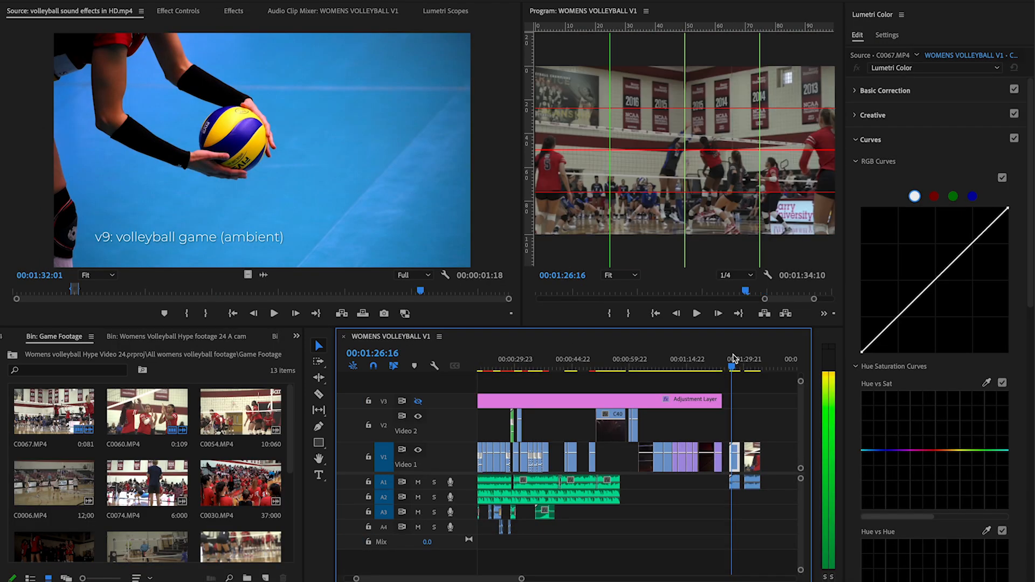
# Open C0033.MP4 from the game footage as the source clip and mark an In point at about 16:57:23
pyautogui.scroll(2, 752, 407)
pyautogui.moveTo(723, 361)
pyautogui.mouseDown()
pyautogui.moveTo(735, 365)
pyautogui.moveTo(720, 364)
pyautogui.mouseUp()
pyautogui.scroll(-1, 188, 473)
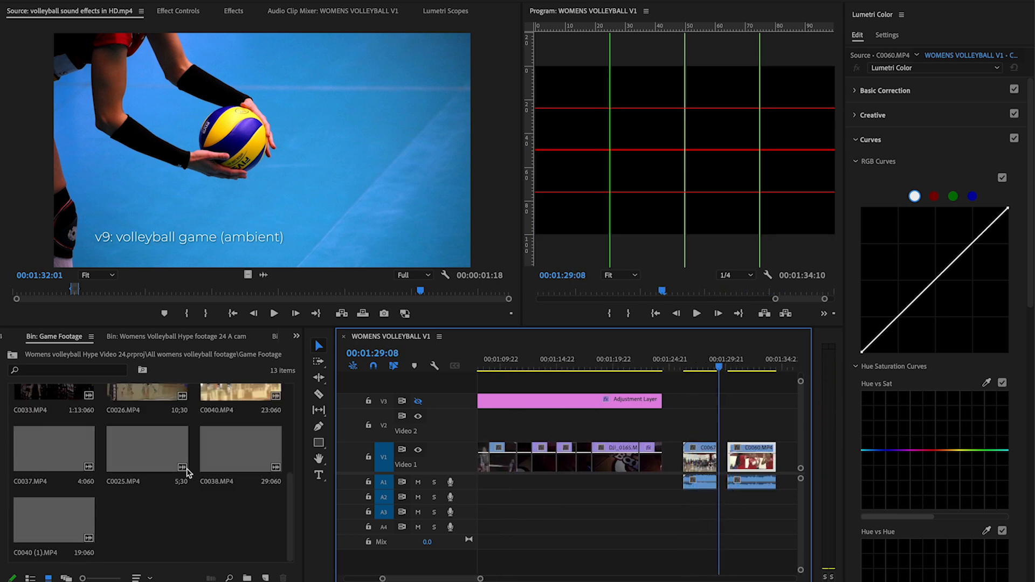
pyautogui.doubleClick(40, 514)
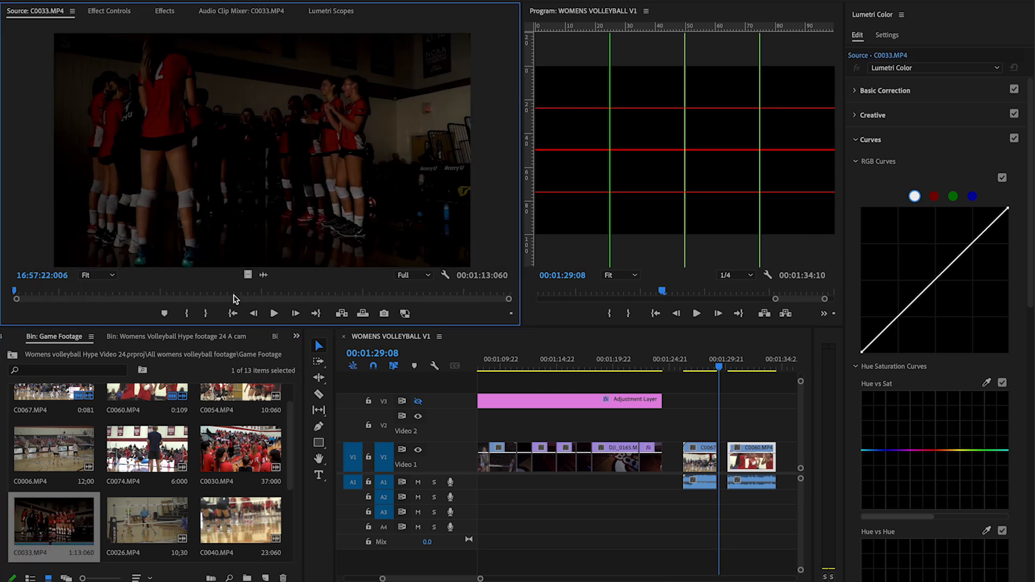
pyautogui.press('space')
pyautogui.click(23, 298)
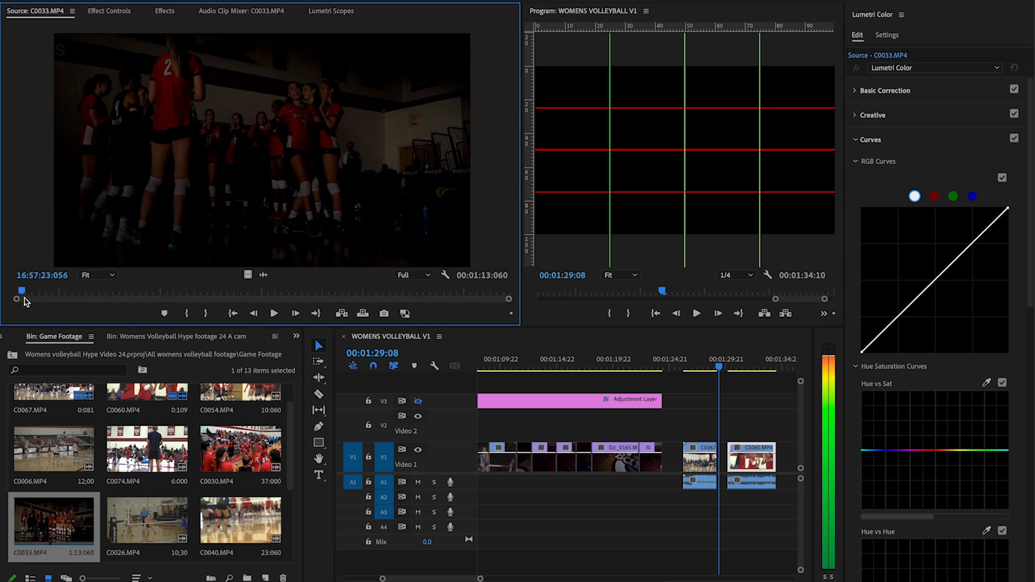
pyautogui.press('i')
pyautogui.press('space')
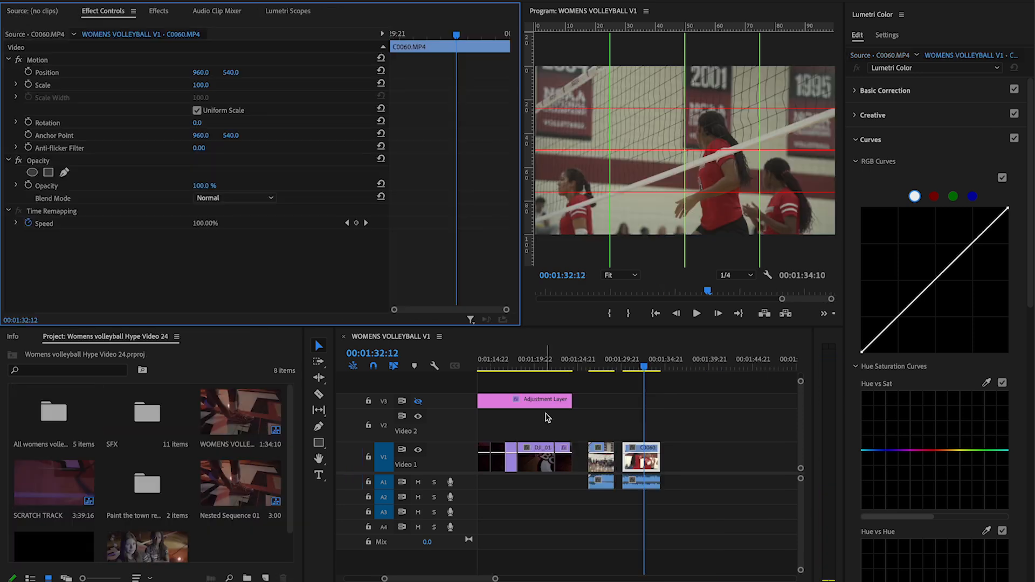
# Scrub back through the opening seconds of the WOMENS VOLLEYBALL V1 sequence
pyautogui.press('-')
pyautogui.press('-')
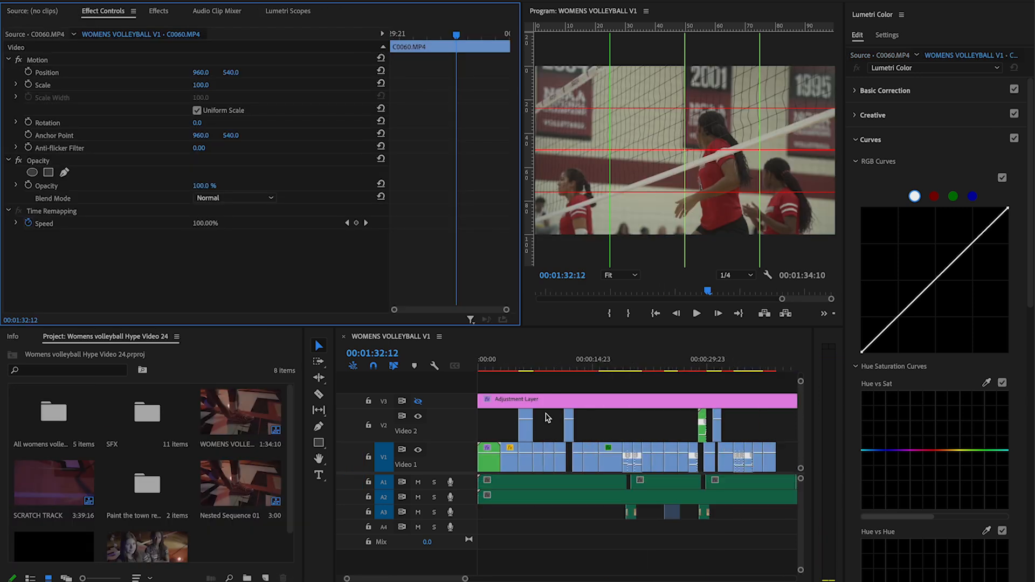
pyautogui.moveTo(537, 366); pyautogui.dragTo(508, 366)
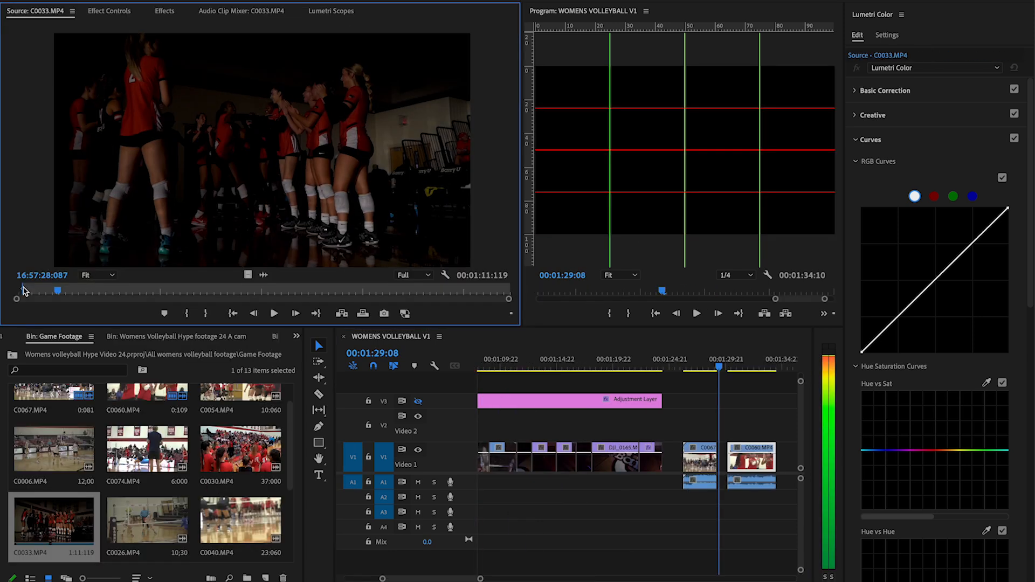
# Mark a new In point in C0033.MP4 at 16:57:40:019 and play on from there
pyautogui.moveTo(22, 291); pyautogui.dragTo(136, 291)
pyautogui.press('i')
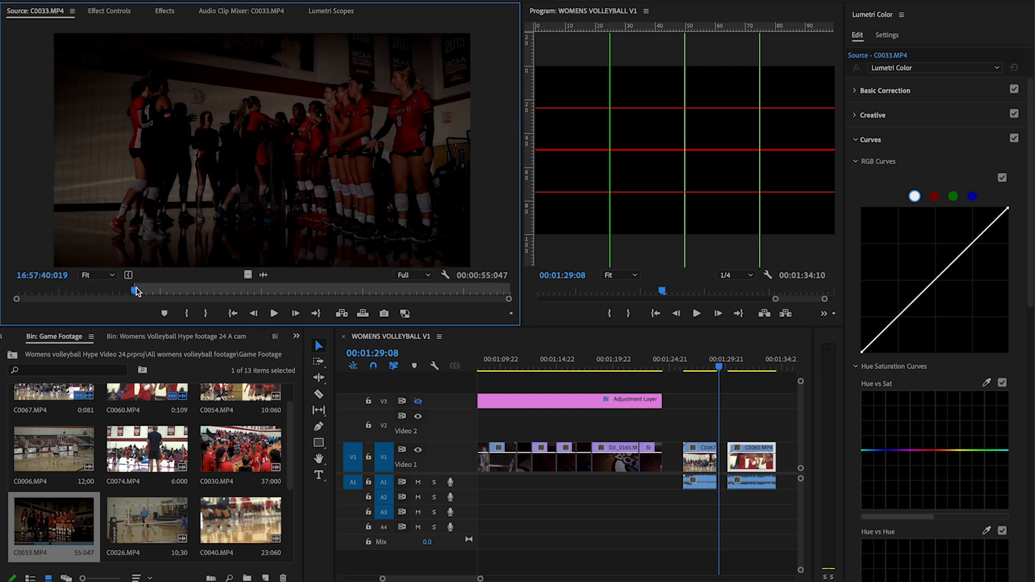
pyautogui.press('space')
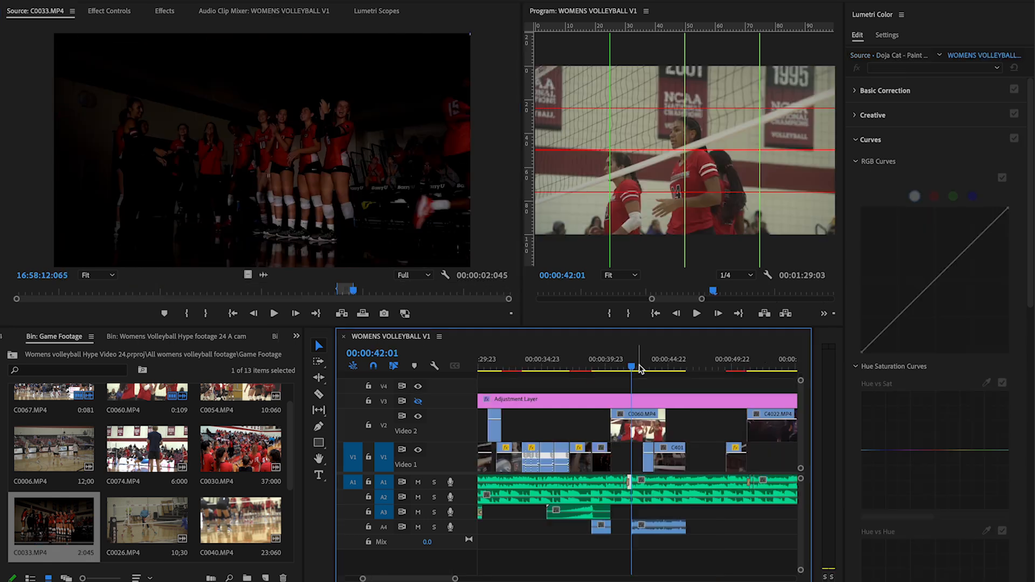
# Move the second A4 sound clip earlier to meet the first one beneath C0060.MP4 and replay from about 00:00:37
pyautogui.moveTo(638, 371); pyautogui.dragTo(572, 370)
pyautogui.press('space')
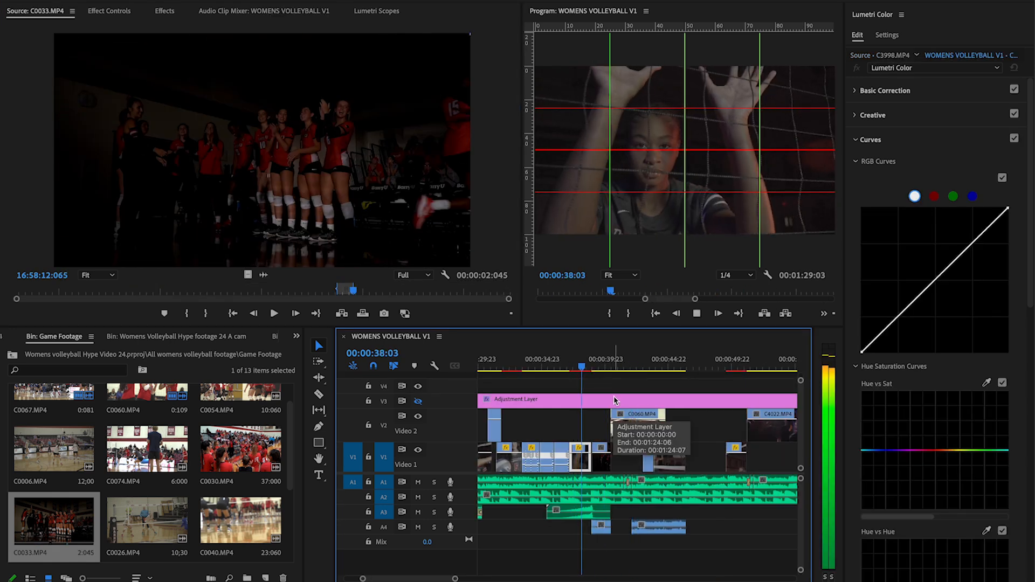
pyautogui.moveTo(654, 531); pyautogui.dragTo(635, 534)
pyautogui.click(569, 367)
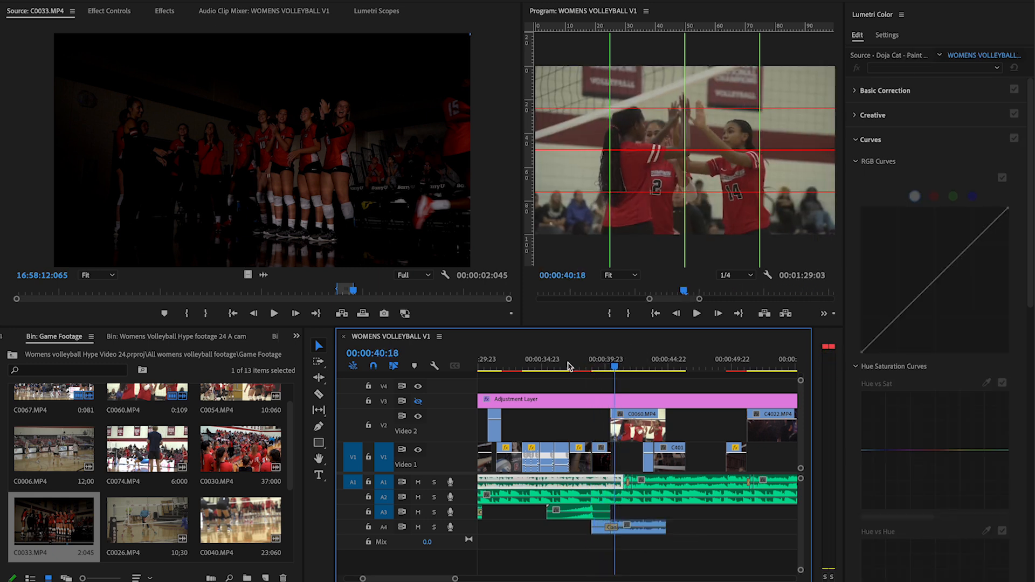
pyautogui.press('space')
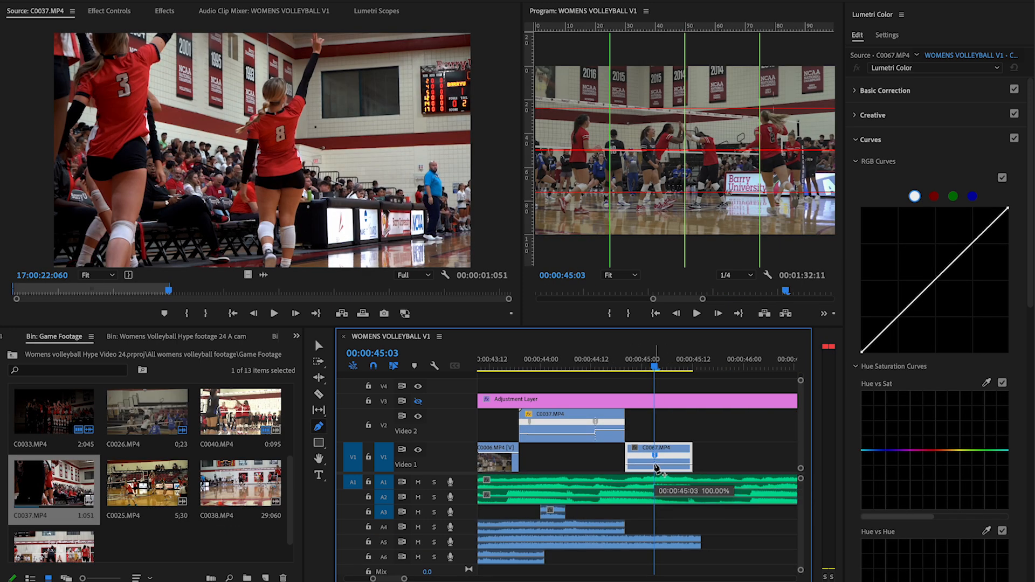
# Slow C0067.MP4 on V1 to under half speed after its speed keyframe at 00:00:45:03 and replay the ramp
pyautogui.press('v')
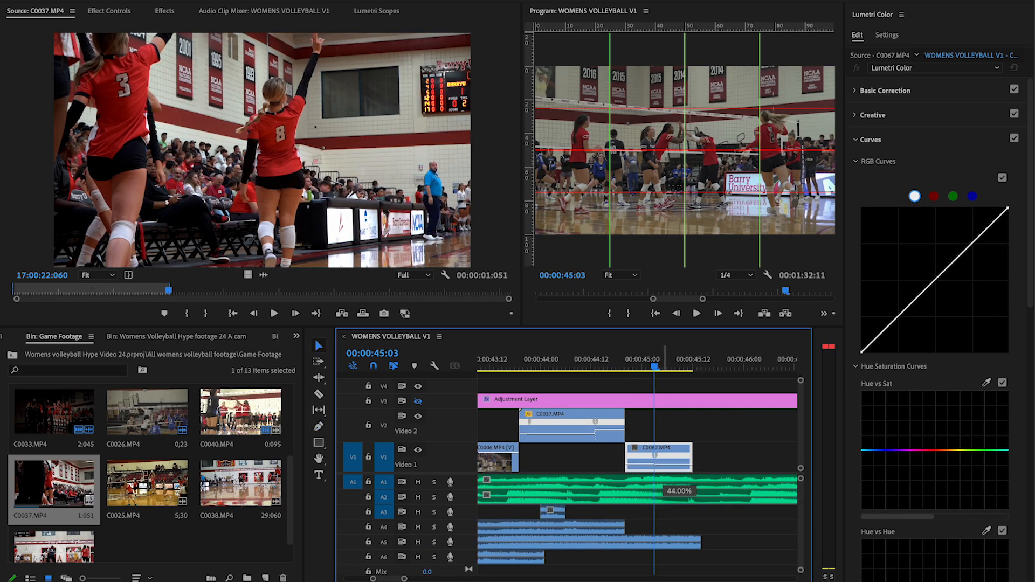
pyautogui.hotkey('ctrl', 'z')
pyautogui.press('space')
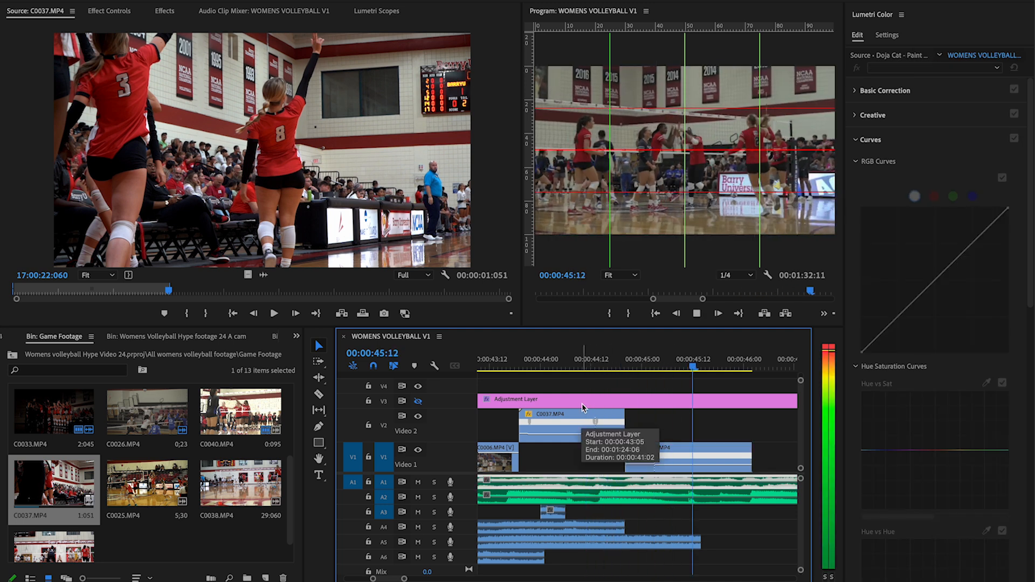
pyautogui.click(548, 360)
pyautogui.press('space')
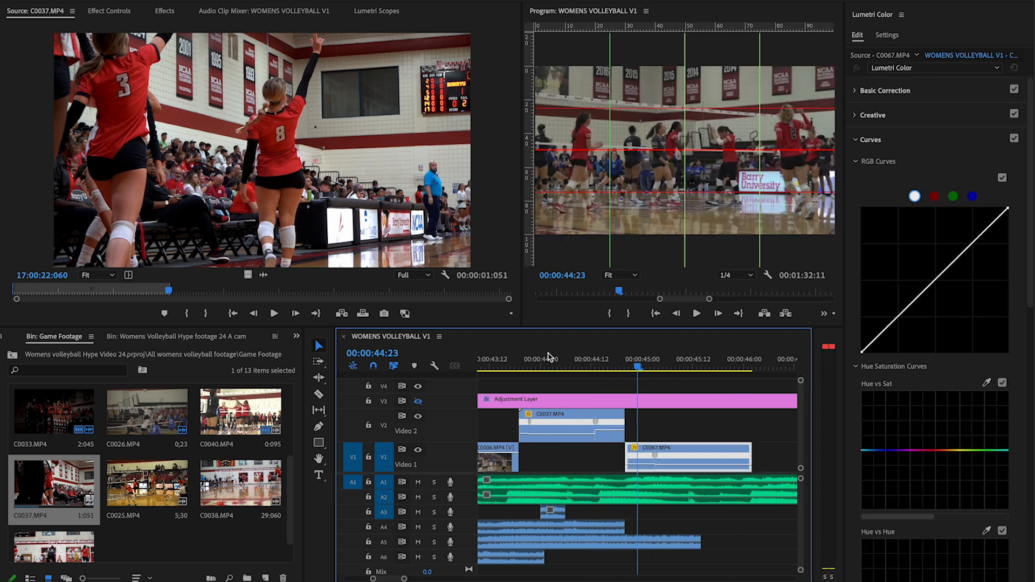
# Try moving C0067.MP4 two frames earlier on V1 and replay the cut from about 00:00:44:08
pyautogui.moveTo(645, 456); pyautogui.dragTo(637, 456)
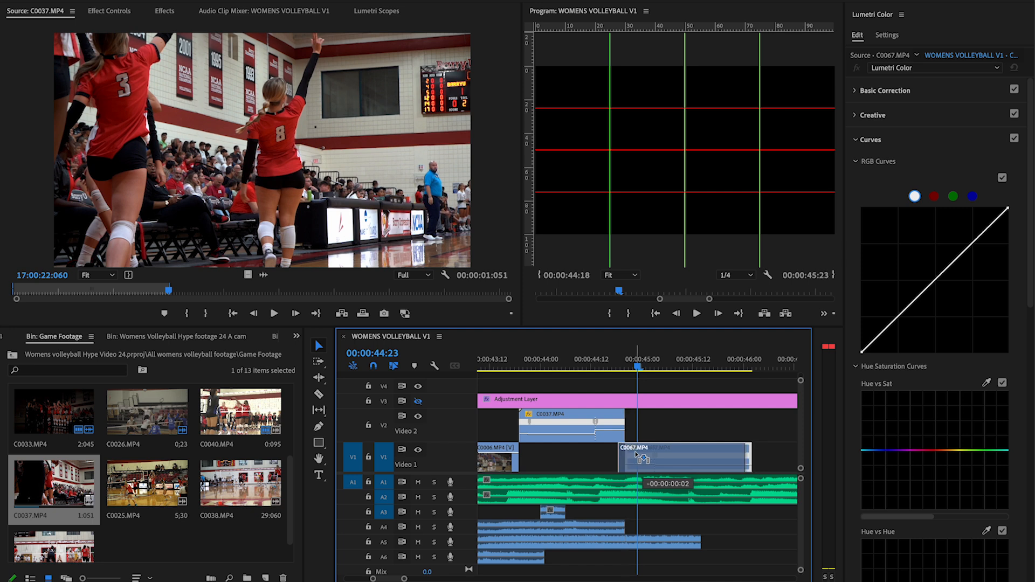
pyautogui.press('space')
pyautogui.click(573, 353)
pyautogui.press('space')
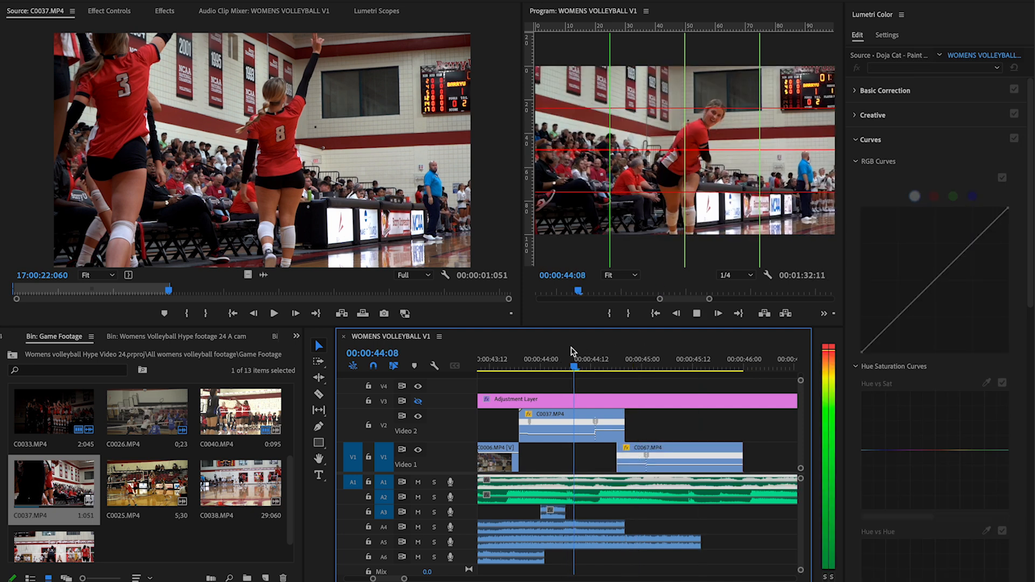
pyautogui.press('space')
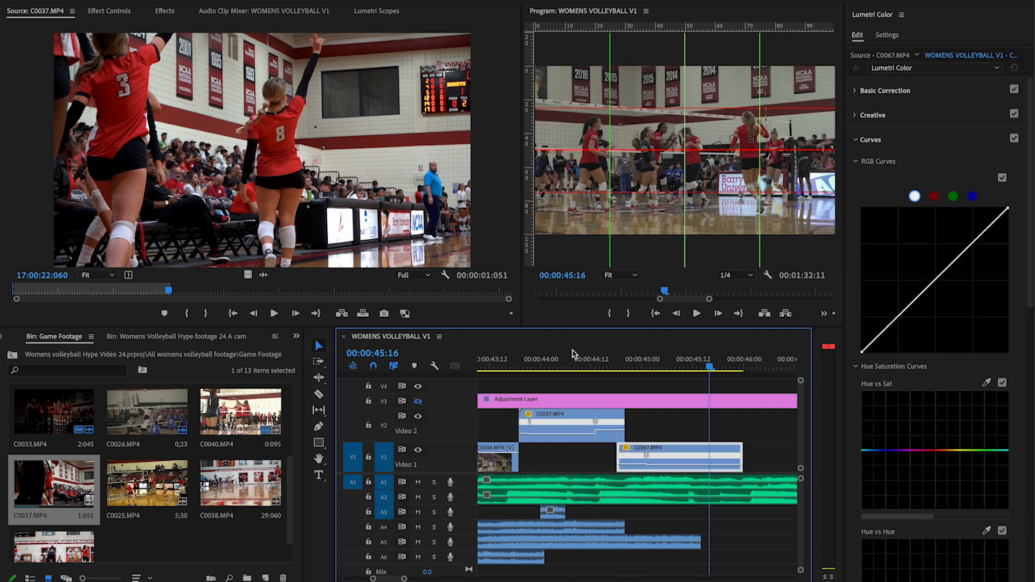
# Undo the last move of C0067.MP4 and replay the cut from about 00:00:44:05
pyautogui.hotkey('ctrl', 'z')
pyautogui.click(562, 360)
pyautogui.press('space')
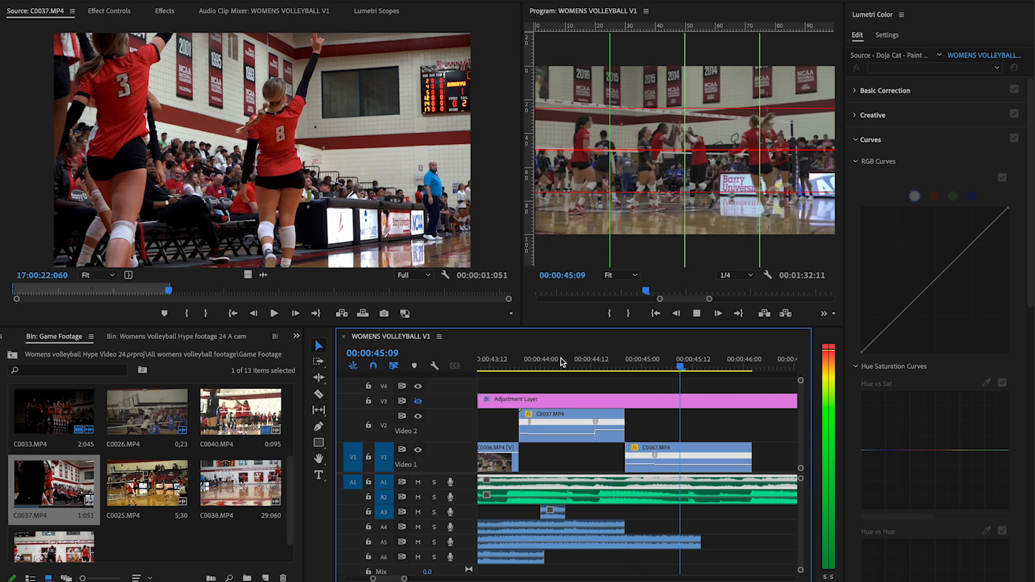
# Replay the game-clip section on V1 from about 00:00:44:02 and again from about 00:00:41:18
pyautogui.moveTo(561, 362); pyautogui.dragTo(550, 367)
pyautogui.press('space')
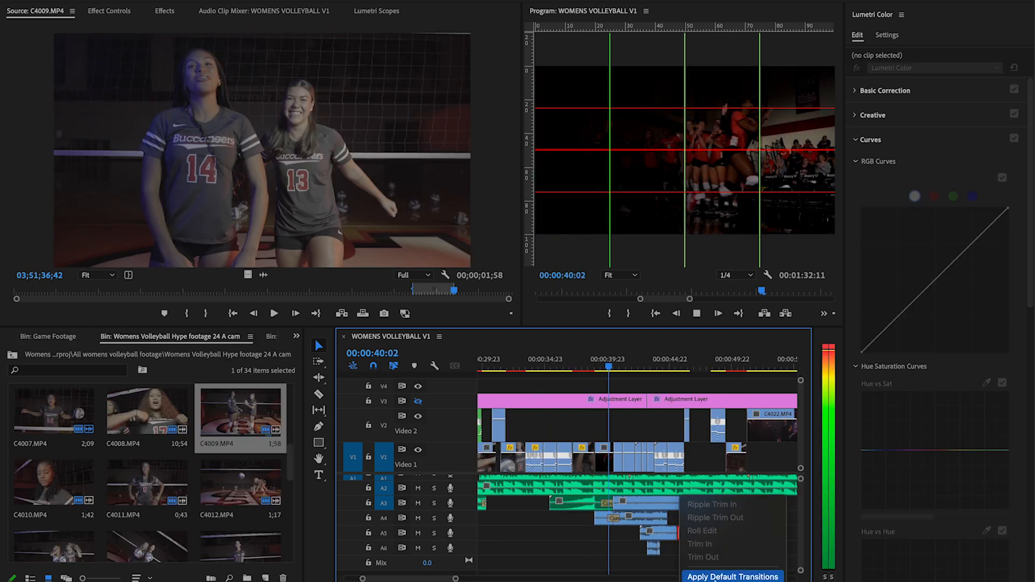
pyautogui.click(630, 360)
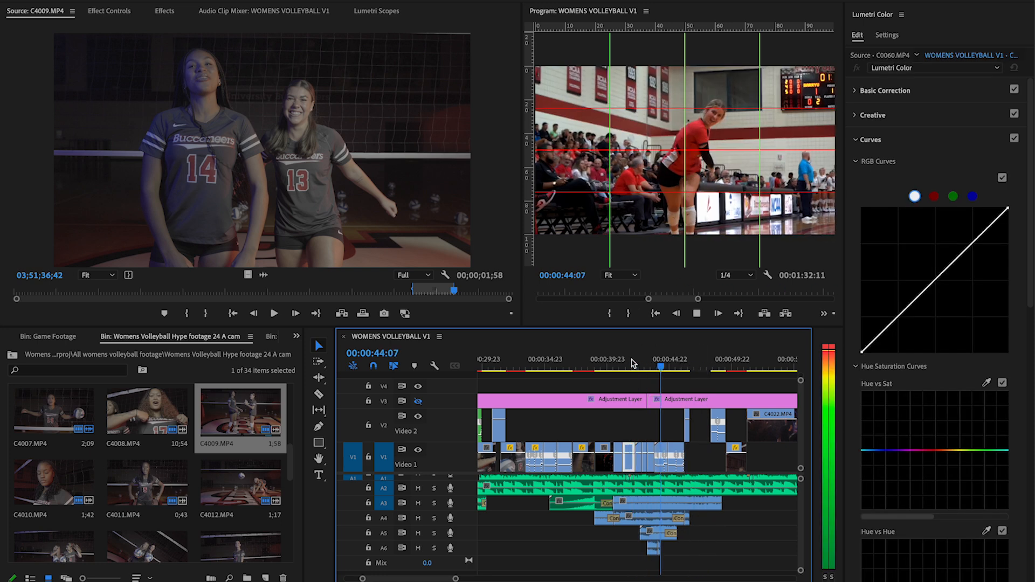
# Mark a range about one second long in C0038.MP4, ending at 17:00:42:055, and place it on V1 directly after C0067.MP4
pyautogui.press('=')
pyautogui.press('-')
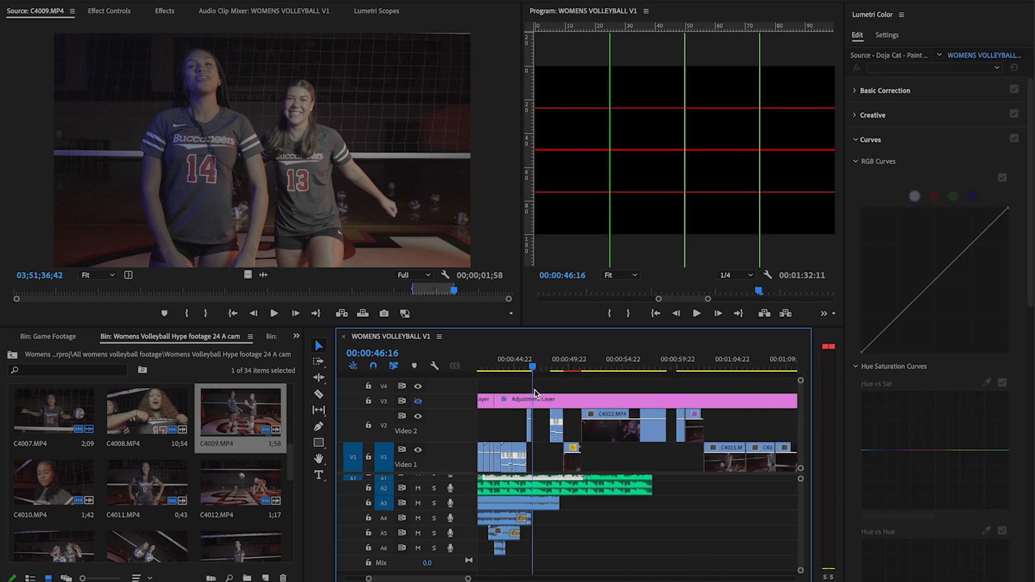
pyautogui.click(12, 355)
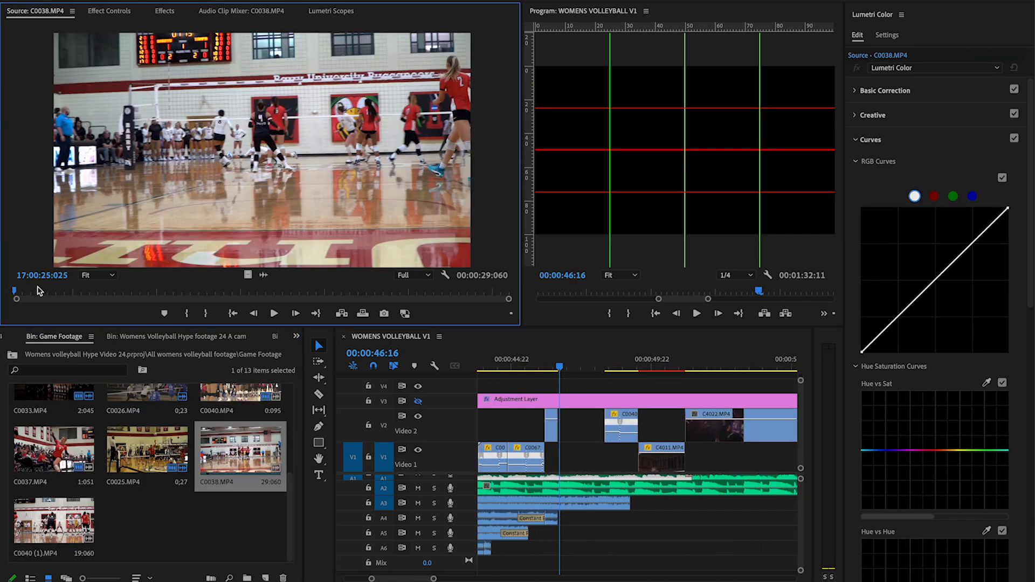
pyautogui.moveTo(27, 291); pyautogui.dragTo(304, 291)
pyautogui.press('i')
pyautogui.press('o')
pyautogui.moveTo(259, 151); pyautogui.dragTo(581, 452)
pyautogui.press('space')
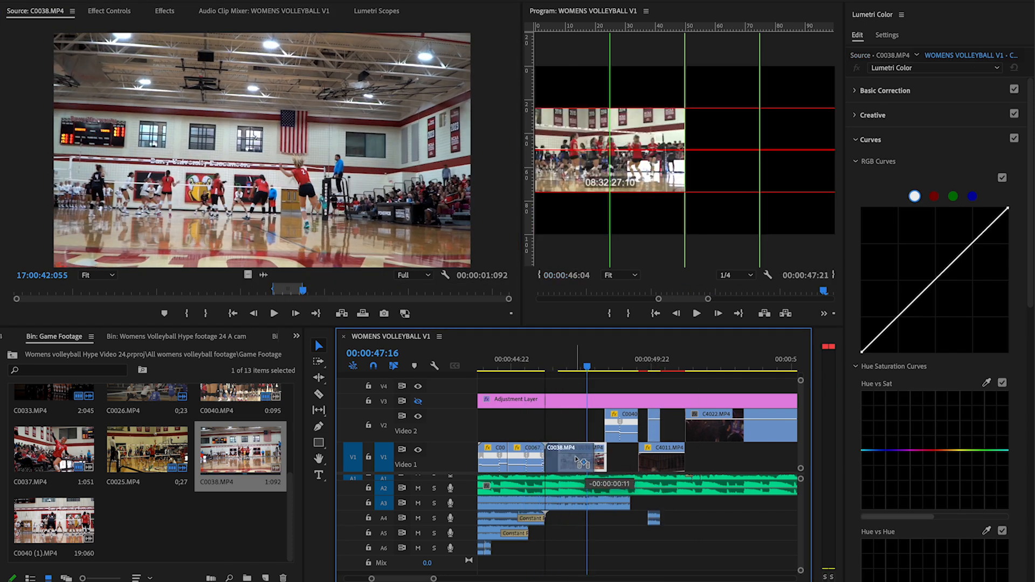
# Display the Time Remapping speed on C0038.MP4, add a speed keyframe near its start, ramp the speed around it and replay
pyautogui.click(561, 360)
pyautogui.moveTo(560, 360)
pyautogui.mouseDown()
pyautogui.moveTo(584, 366)
pyautogui.moveTo(557, 374)
pyautogui.mouseUp()
pyautogui.click(554, 448)
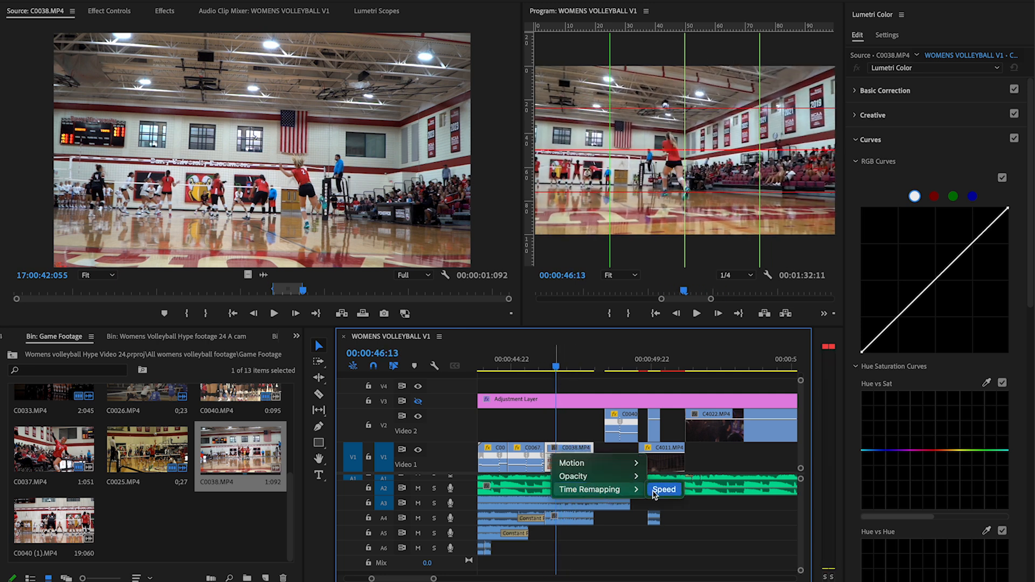
pyautogui.click(589, 490)
pyautogui.click(580, 366)
pyautogui.press('p')
pyautogui.press('v')
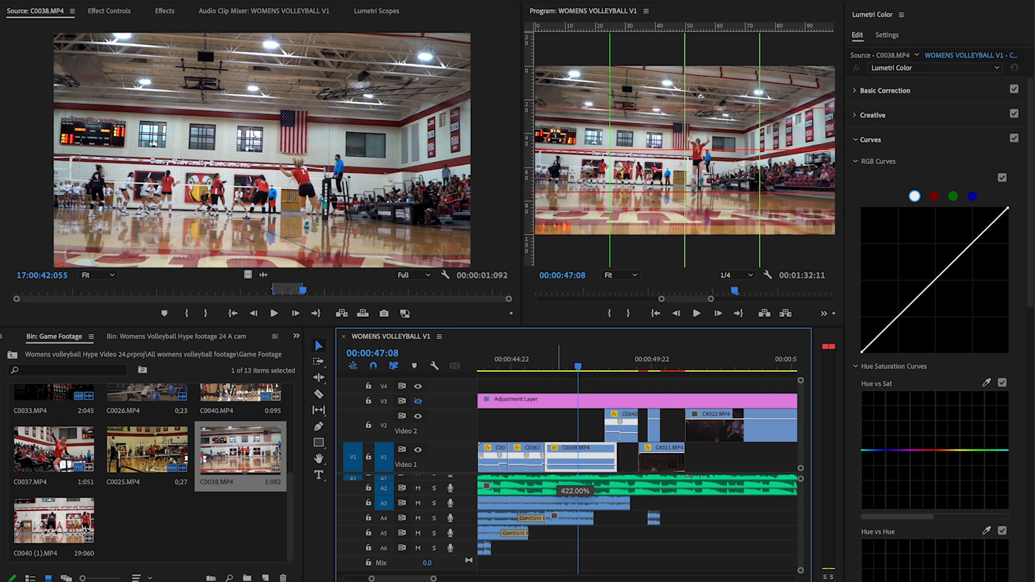
pyautogui.click(526, 458)
pyautogui.press('space')
pyautogui.click(537, 360)
pyautogui.click(550, 361)
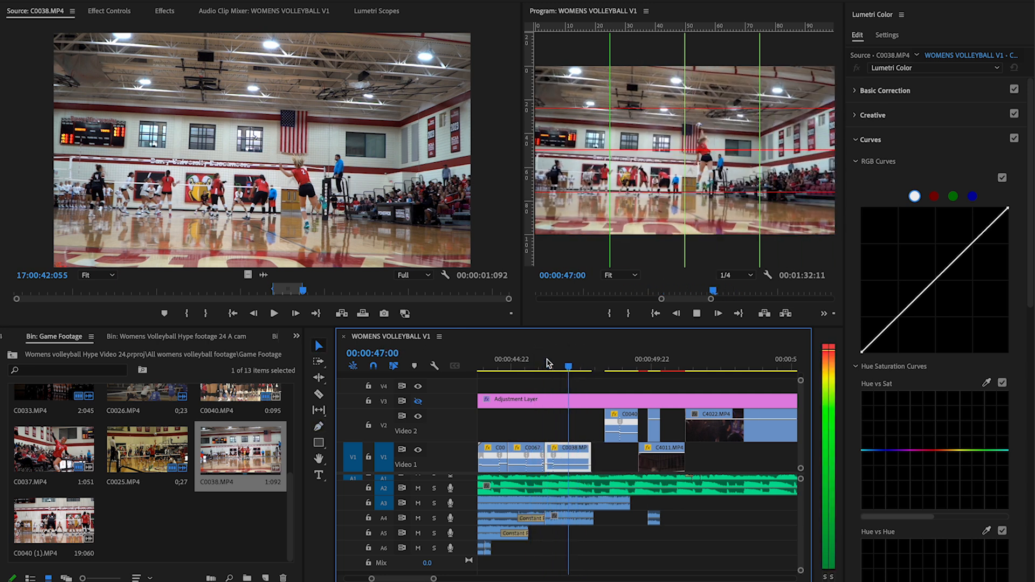
# Fine-tune the speed-ramped start of C0038.MP4 on V1 and replay the cut from C0067.MP4 into it
pyautogui.press('=')
pyautogui.press('=')
pyautogui.press('=')
pyautogui.press('=')
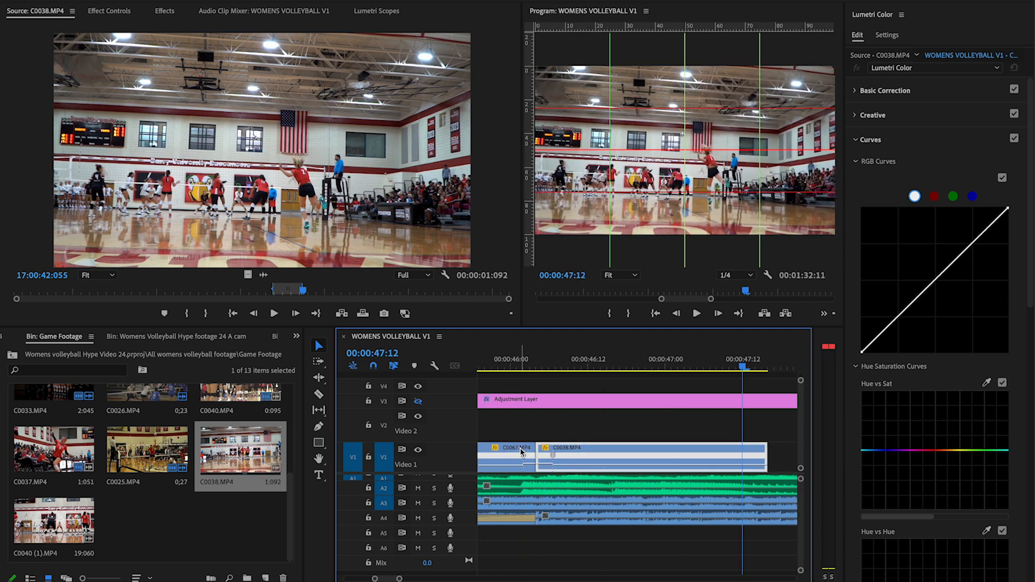
pyautogui.press('-')
pyautogui.press('-')
pyautogui.click(506, 362)
pyautogui.press('space')
pyautogui.press('space')
pyautogui.moveTo(556, 454); pyautogui.dragTo(528, 464)
pyautogui.click(522, 361)
pyautogui.press('space')
pyautogui.press('space')
pyautogui.moveTo(530, 358); pyautogui.dragTo(556, 358)
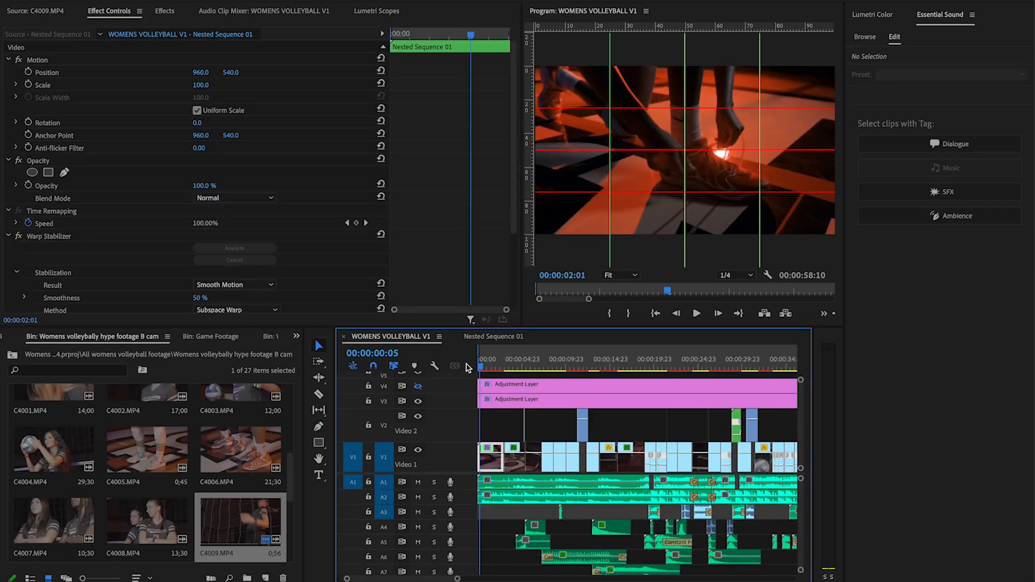
# Play back the whole WOMENS VOLLEYBALL V1 sequence from 00:00:00:05 with the timeline fitted to view and the playback volume lowered
pyautogui.press('space')
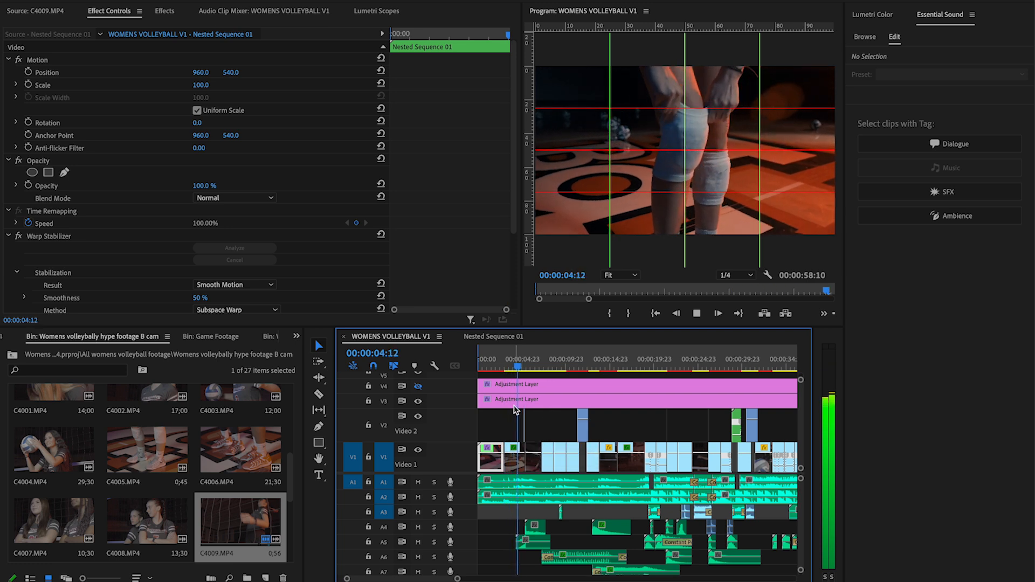
pyautogui.press('XF86AudioLowerVolume')
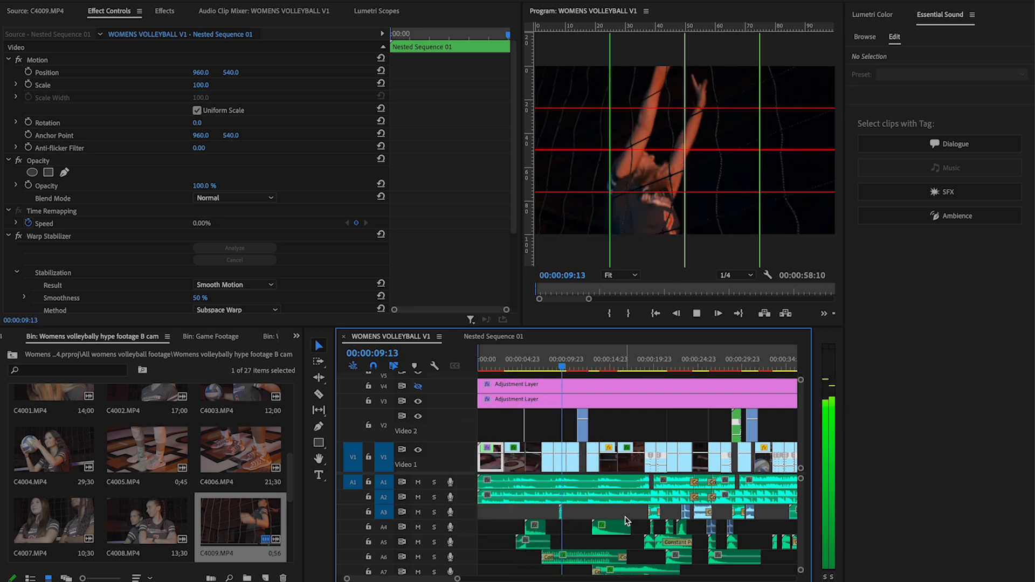
pyautogui.press('\\')
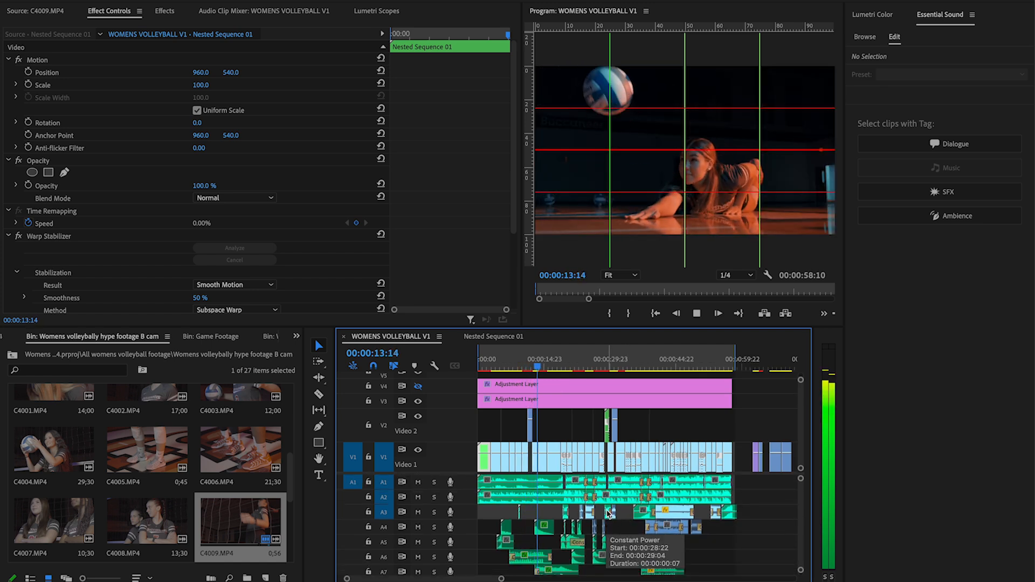
pyautogui.press('XF86AudioLowerVolume')
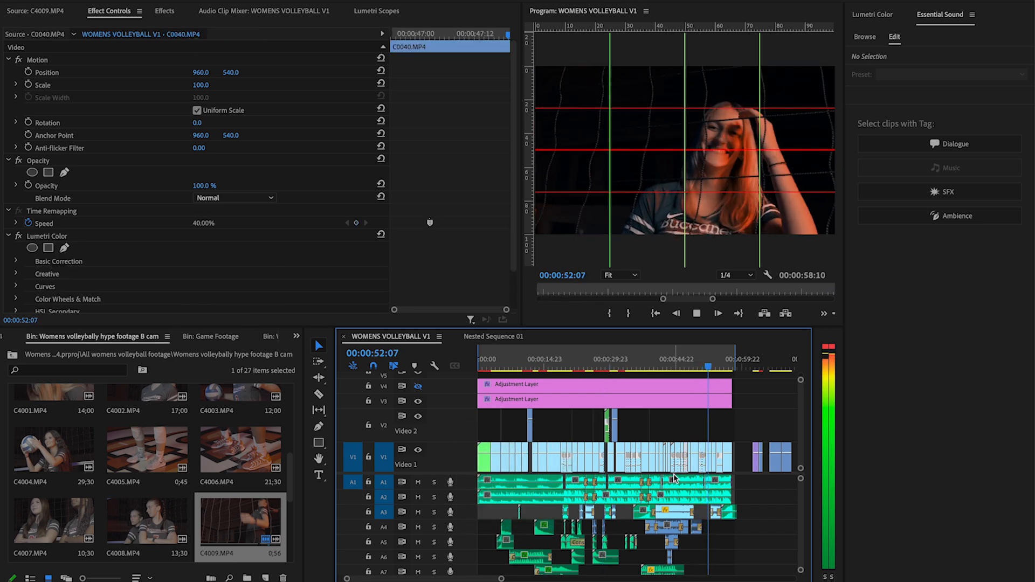
pyautogui.press('XF86AudioRaiseVolume')
pyautogui.press('XF86AudioLowerVolume')
pyautogui.press('XF86AudioLowerVolume')
pyautogui.press('XF86AudioLowerVolume')
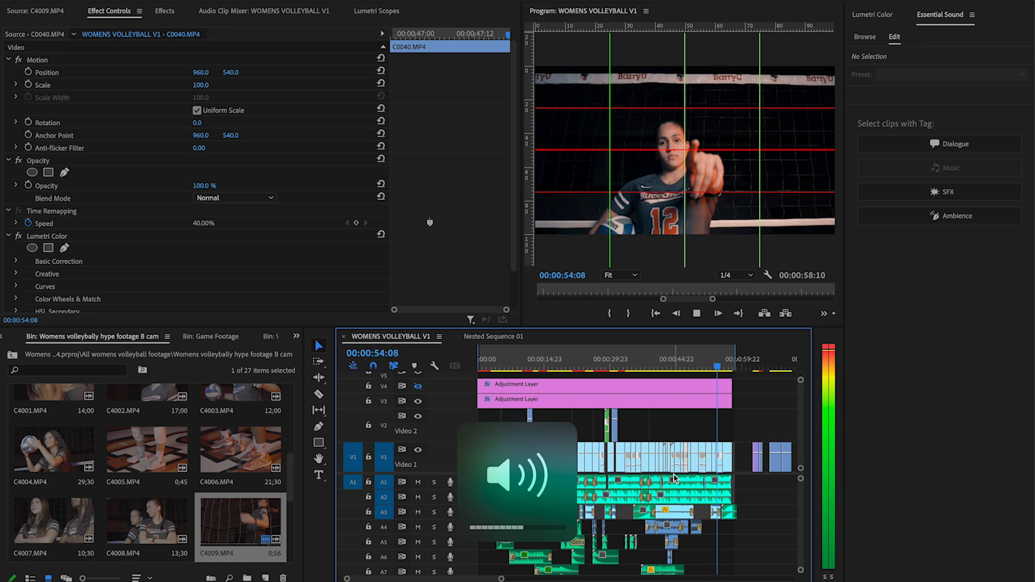
# Review the ending from C3995.MP4 at 00:00:54:23 and open the Womens Volleyball Hype footage 24 A cam bin
pyautogui.press('=')
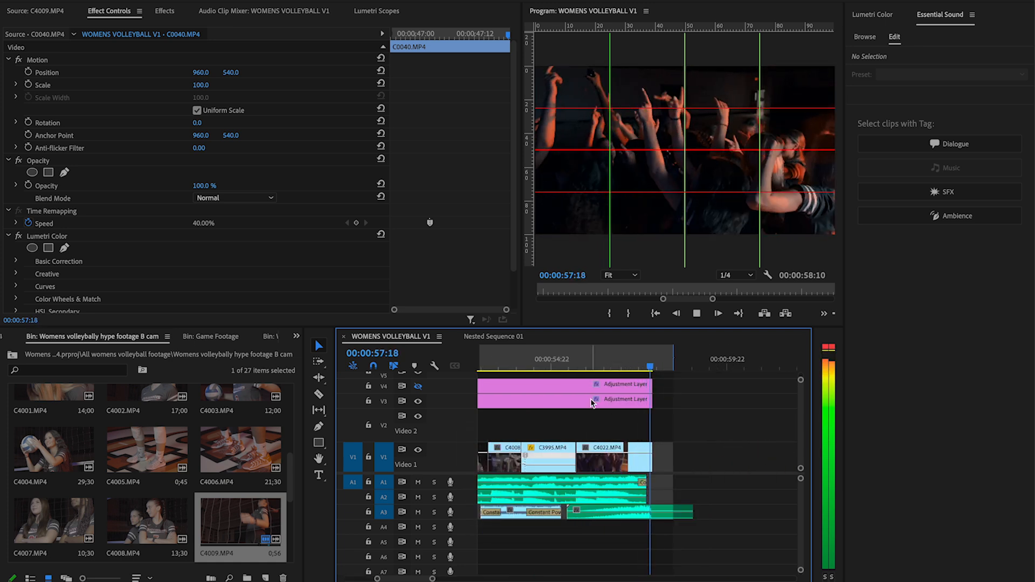
pyautogui.moveTo(604, 366); pyautogui.dragTo(551, 368)
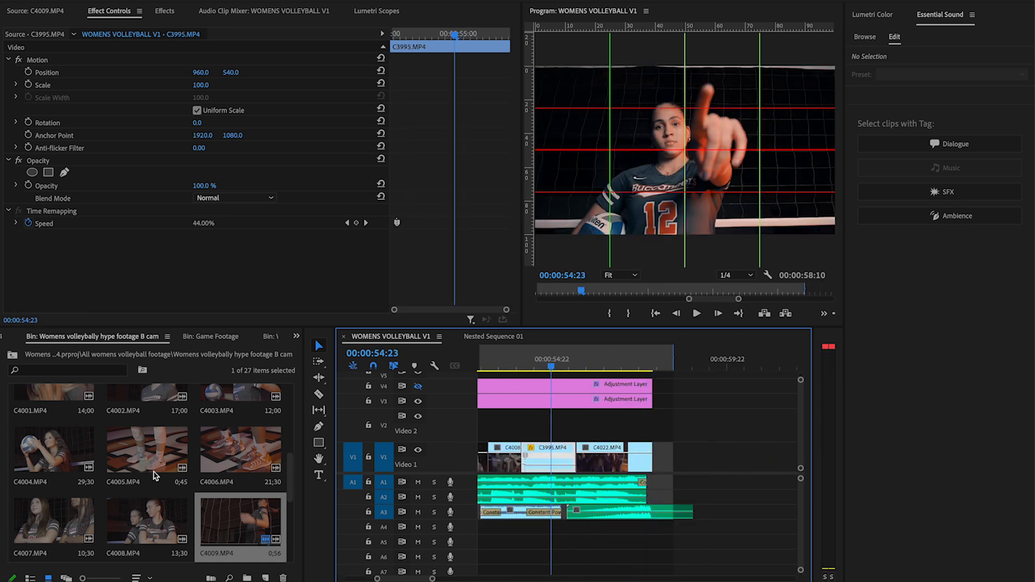
pyautogui.scroll(-3, 47, 502)
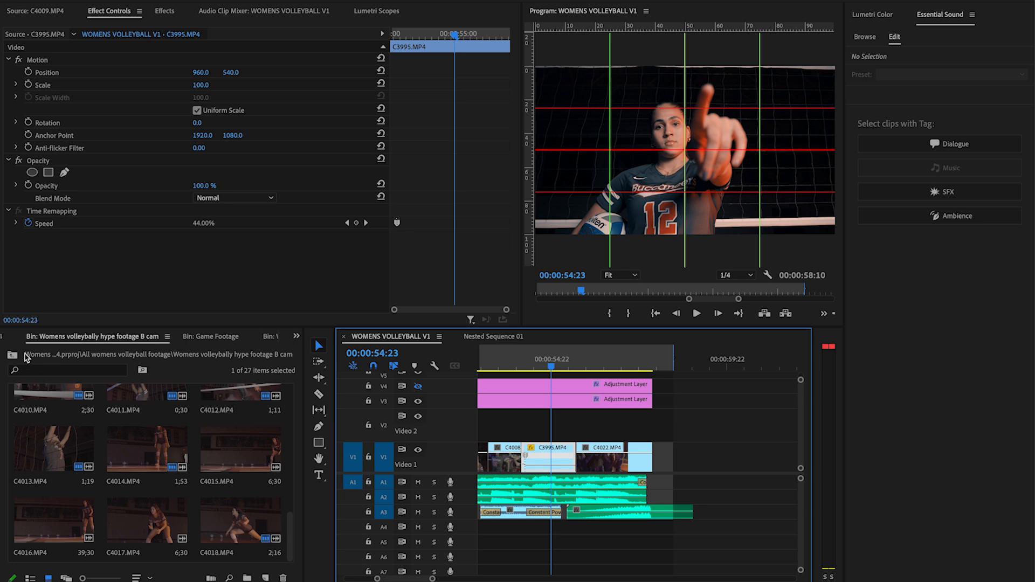
pyautogui.click(13, 356)
pyautogui.click(53, 406)
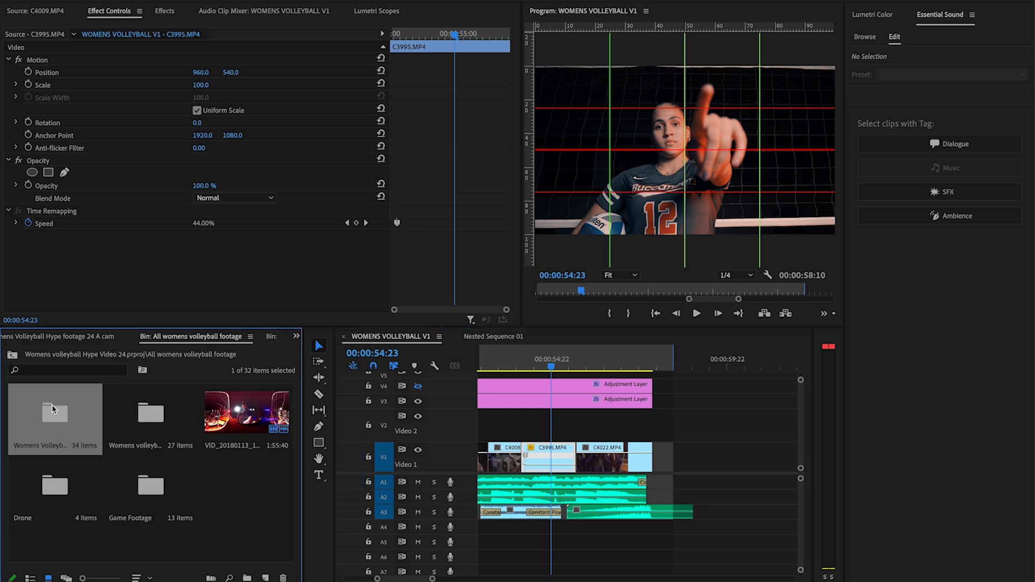
pyautogui.doubleClick(52, 408)
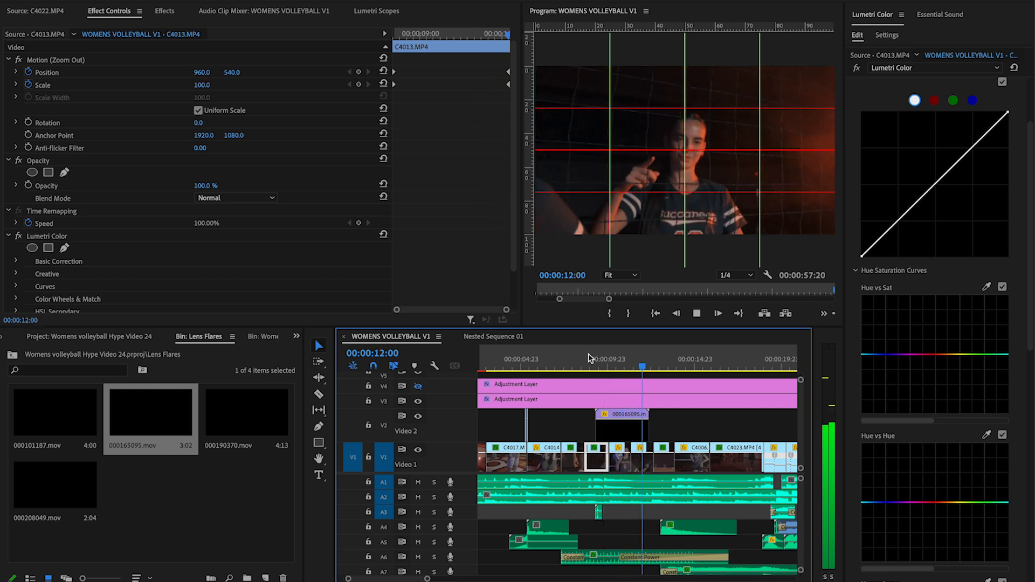
# Delete the lens flare clip 000165095.mov from V2 near 00:00:10
pyautogui.click(623, 426)
pyautogui.press('Delete')
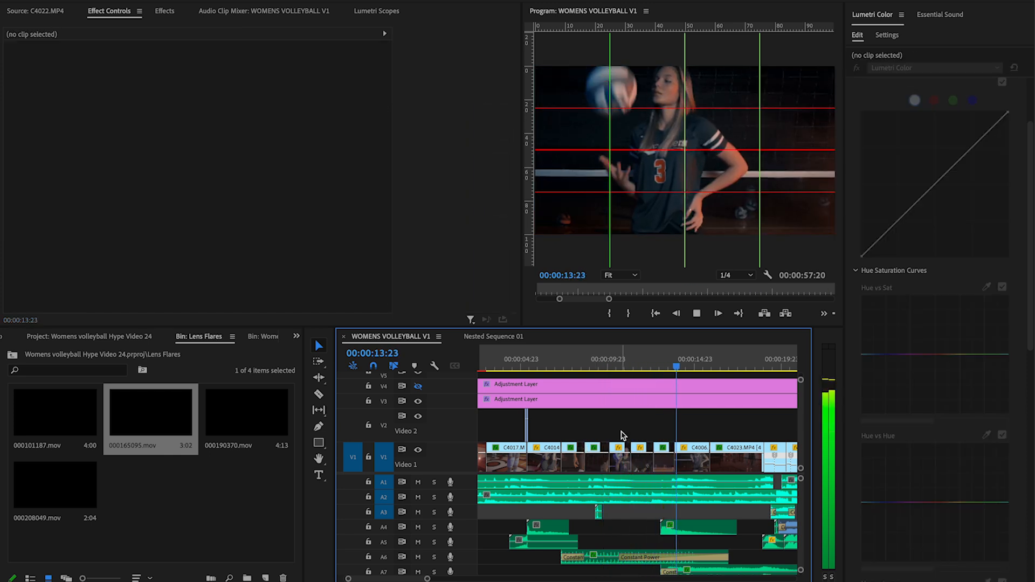